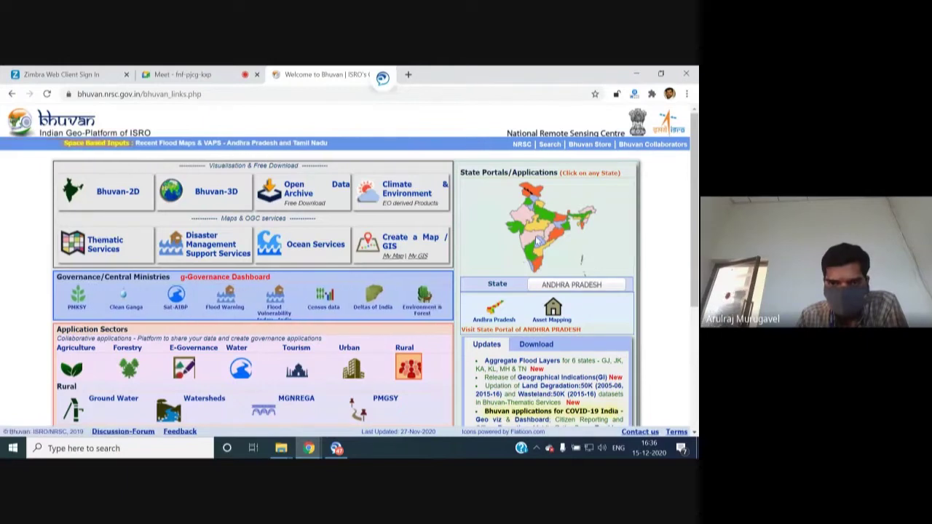
Open the Open Data Archive and choose Resourcesat-1/Resourcesat-2:LISS-III as the Satellite/Sensor subcategory.
left_click(537, 346)
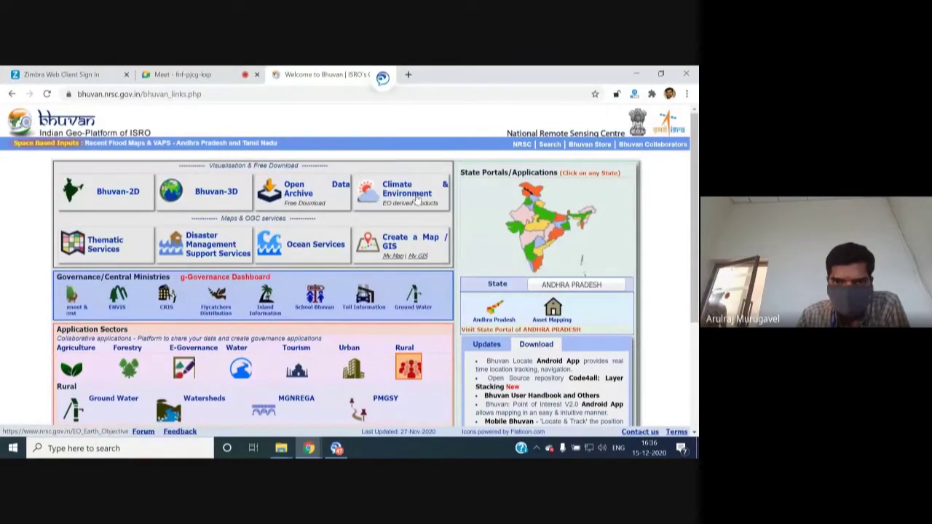
left_click(306, 191)
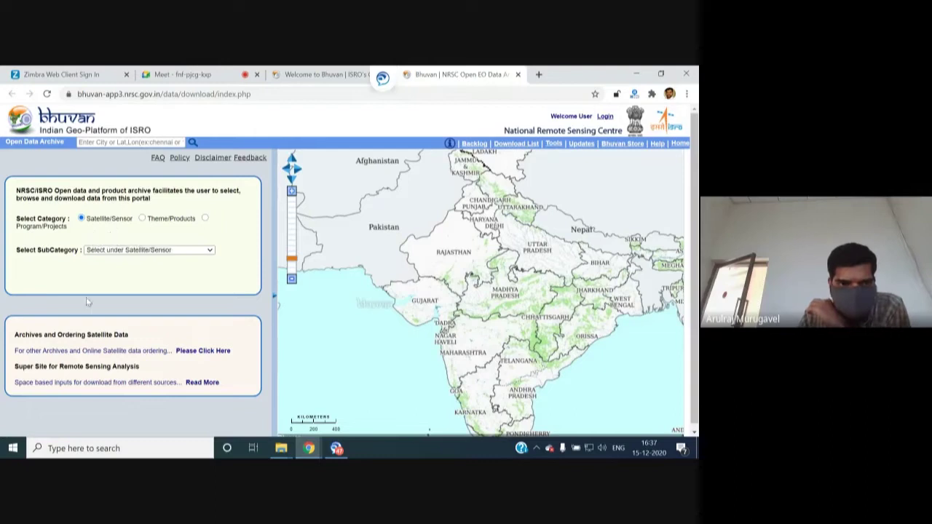
left_click(137, 251)
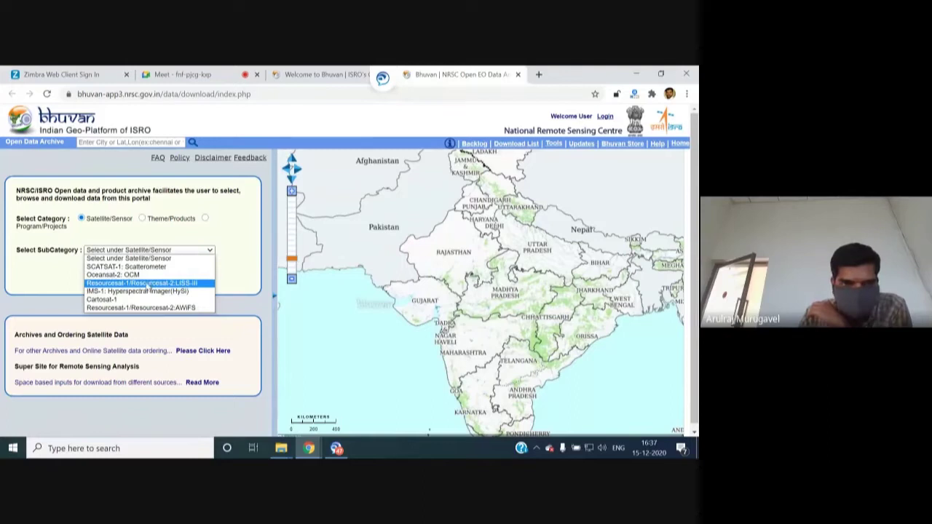
left_click(142, 283)
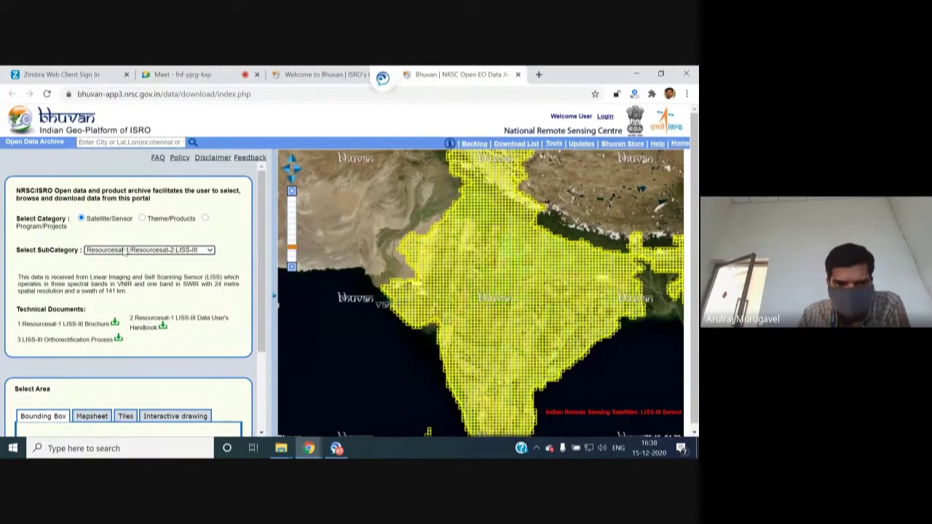
Look over the Bounding Box, Mapsheet and Tiles methods for selecting an area.
scroll(125, 250, "down", 1)
scroll(87, 275, "down", 1)
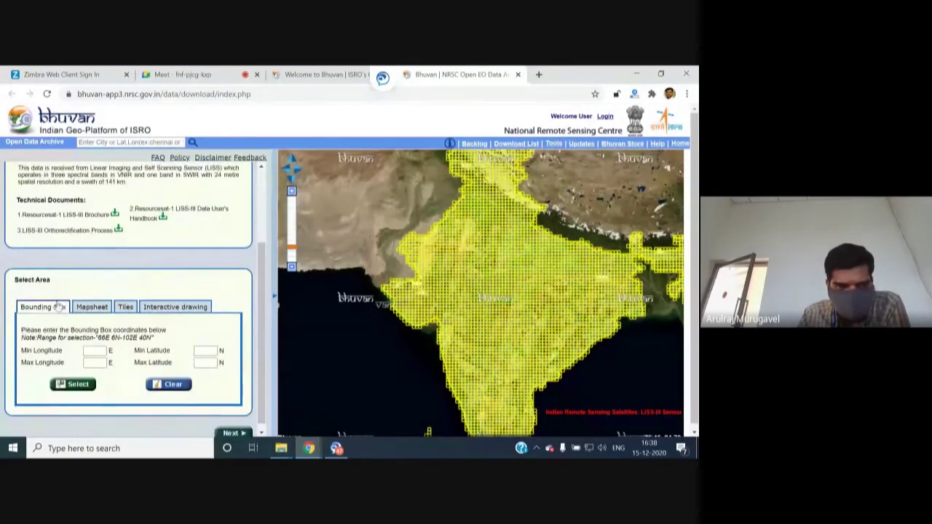
left_click(92, 306)
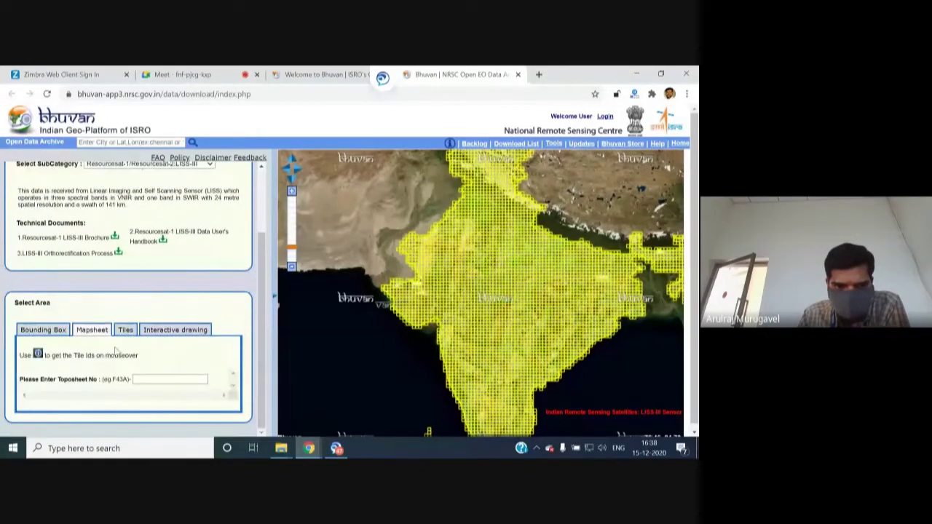
left_click(127, 332)
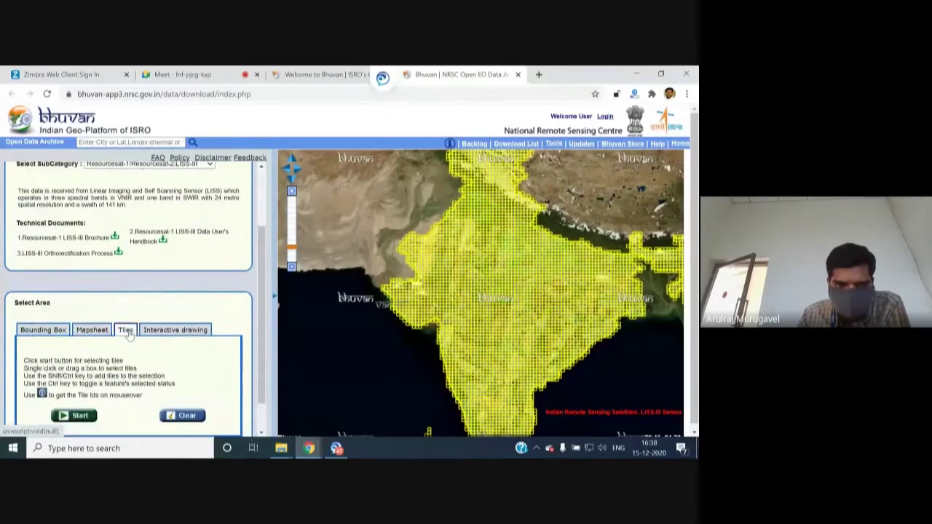
scroll(182, 296, "down", 1)
Select a small group of tiles over southern Gujarat with interactive drawing.
left_click(171, 293)
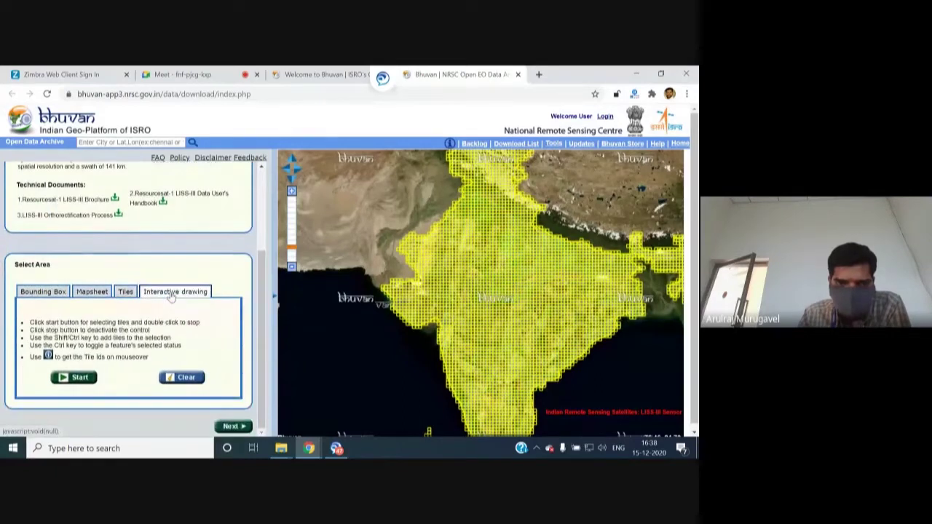
left_click(79, 378)
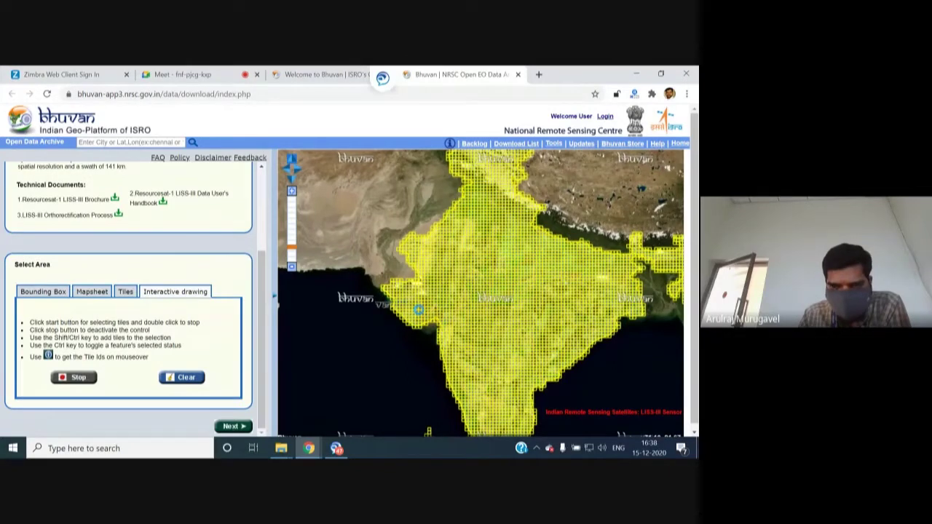
double_click(417, 312)
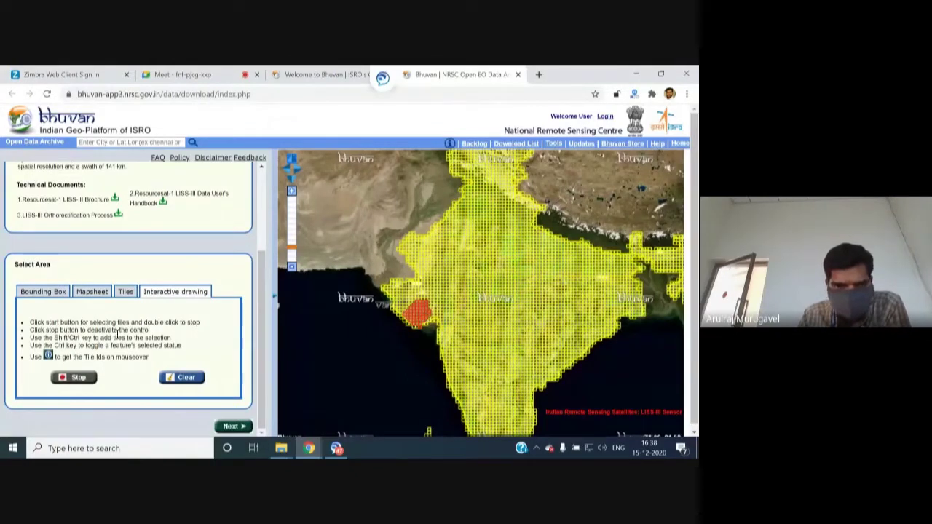
Use the Tiles method to pick four separate tiles across western and central India.
left_click(125, 291)
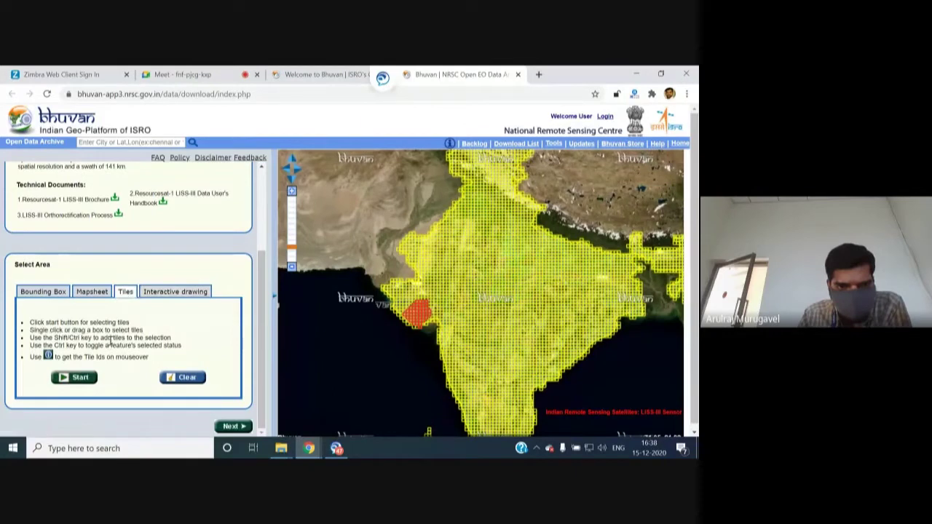
left_click(78, 378)
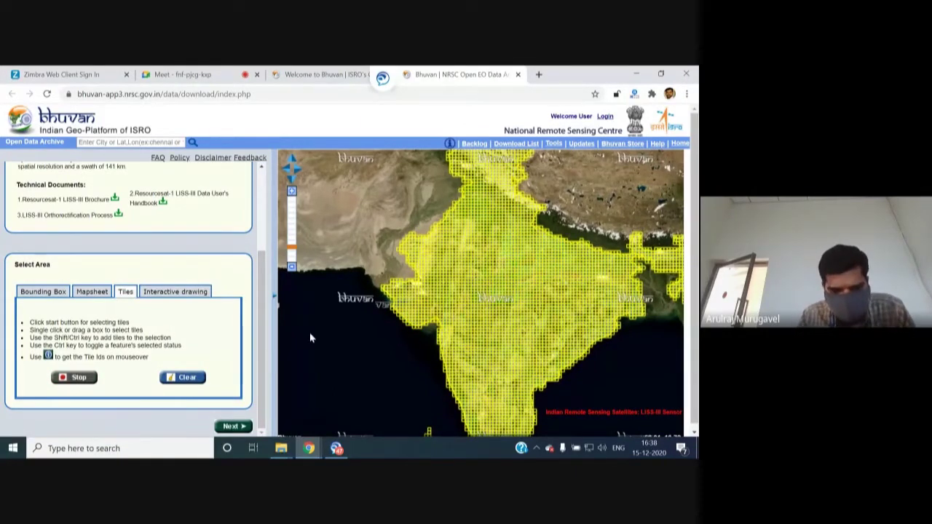
left_click(451, 281)
left_click(477, 318)
left_click(490, 276)
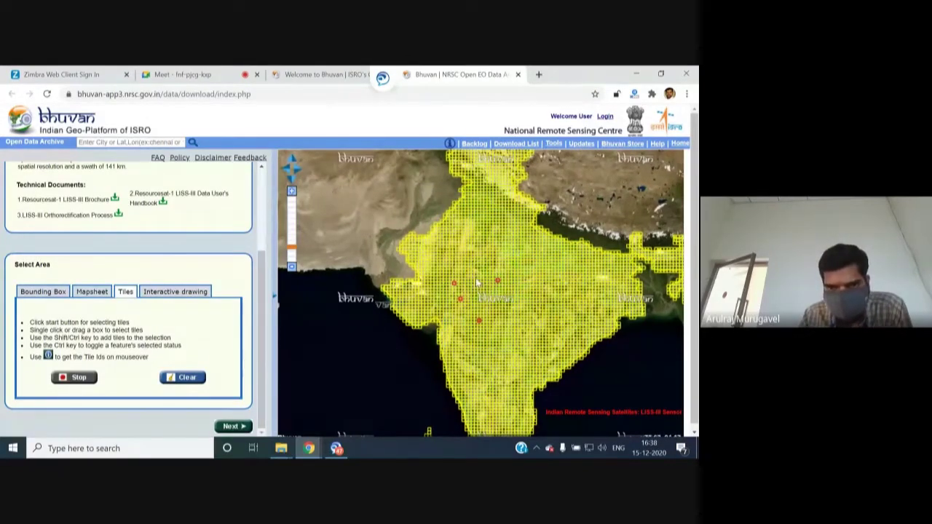
Search by mapsheet for toposheet number f43a and look through the available toposheets.
left_click(96, 294)
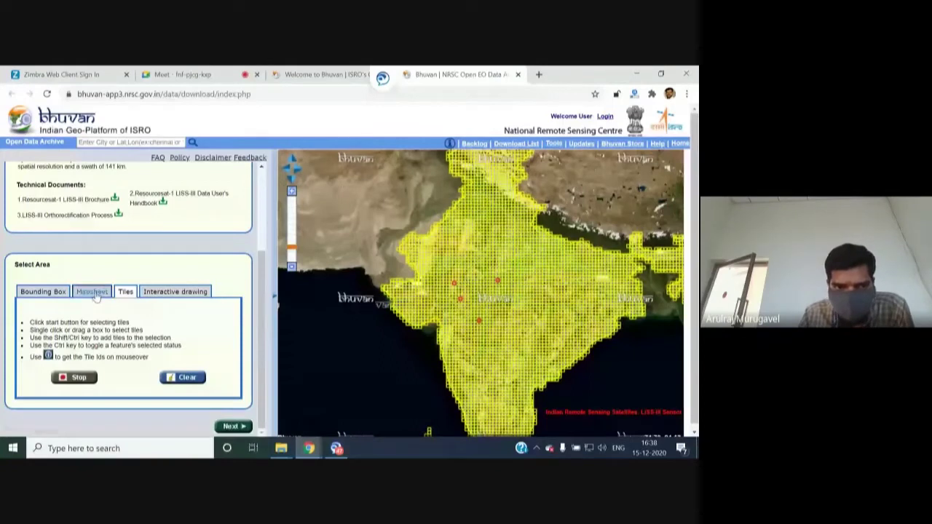
scroll(111, 310, "down", 1)
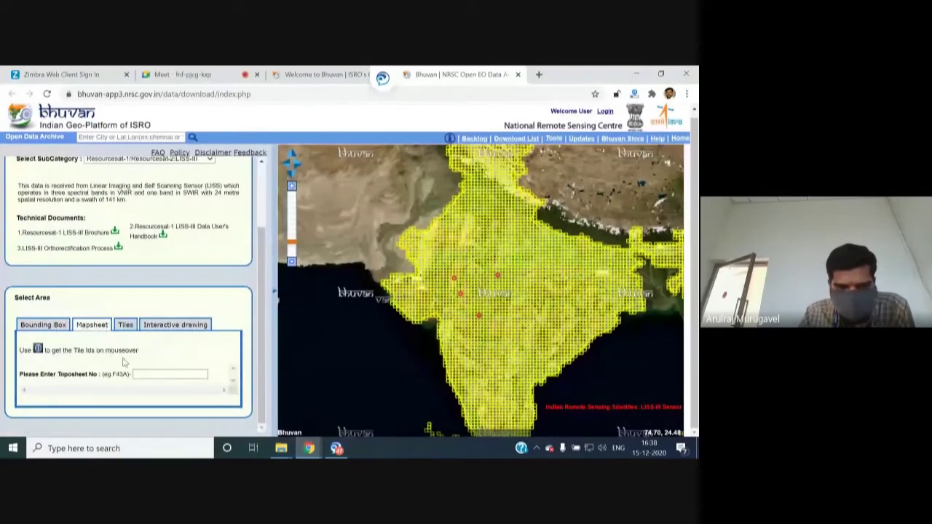
left_click(161, 372)
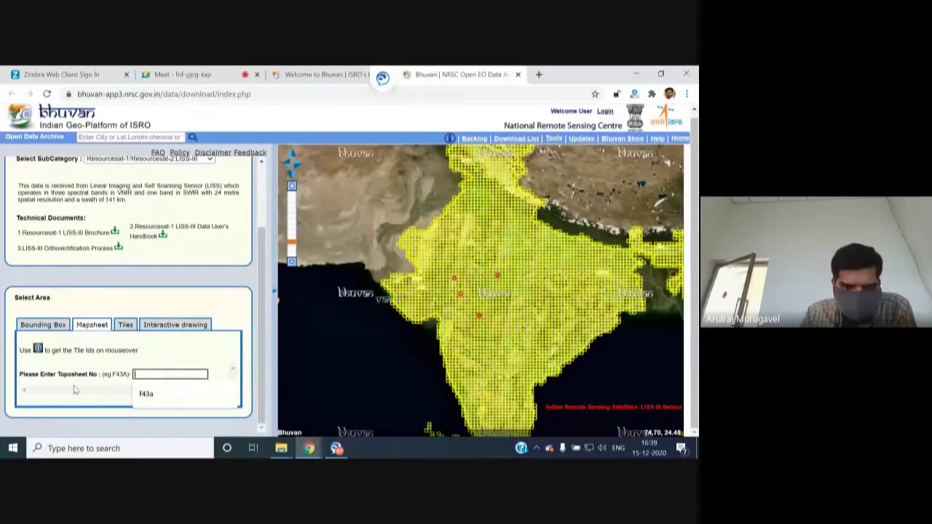
left_click(151, 399)
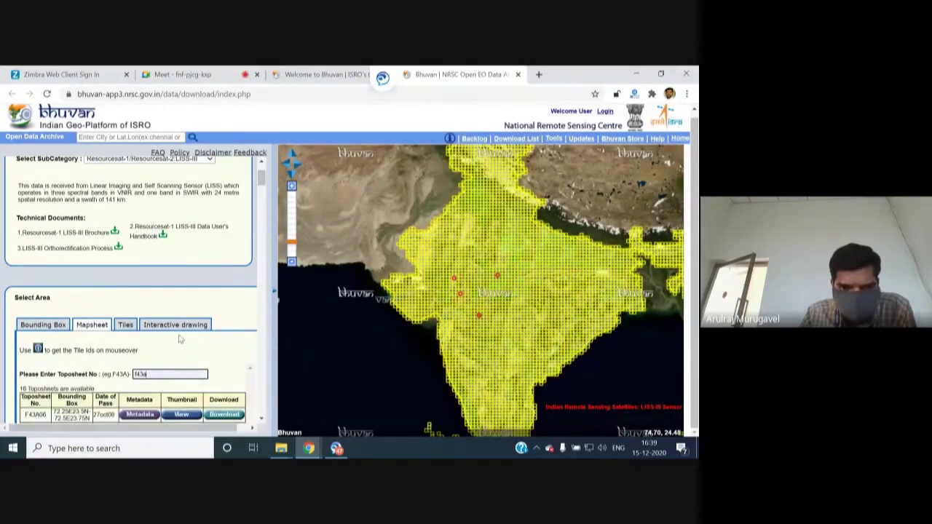
scroll(115, 273, "down", 4)
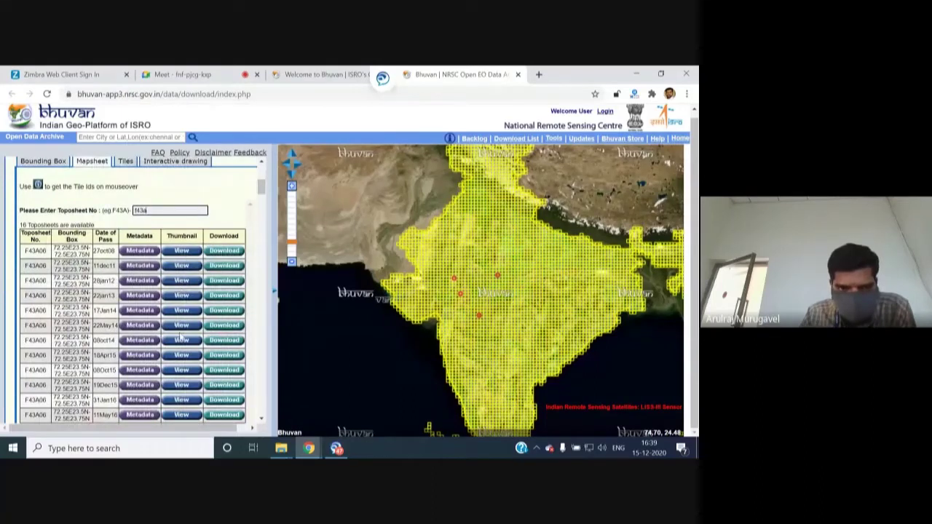
scroll(92, 290, "up", 3)
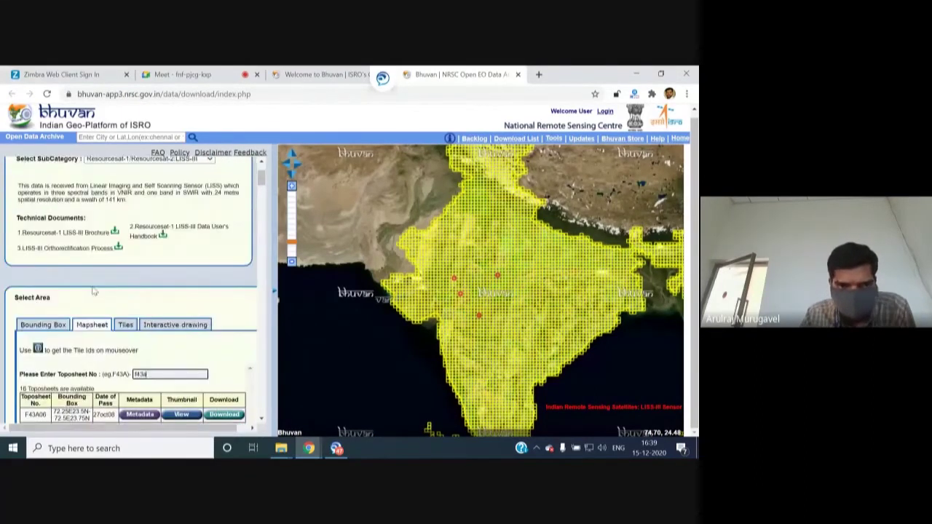
Select the bounding box with longitude 77 to 78 E and latitude 22 to 23 N, and list its available tiles.
left_click(43, 325)
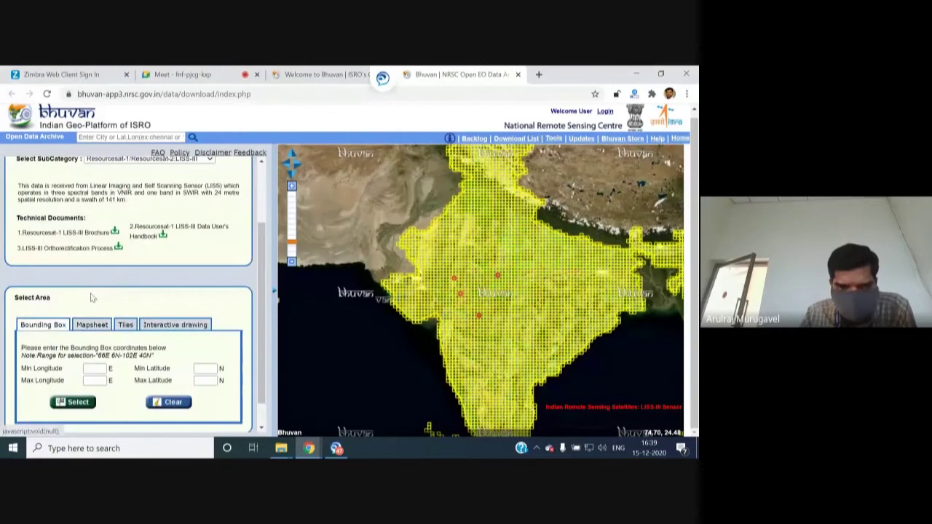
scroll(93, 297, "down", 1)
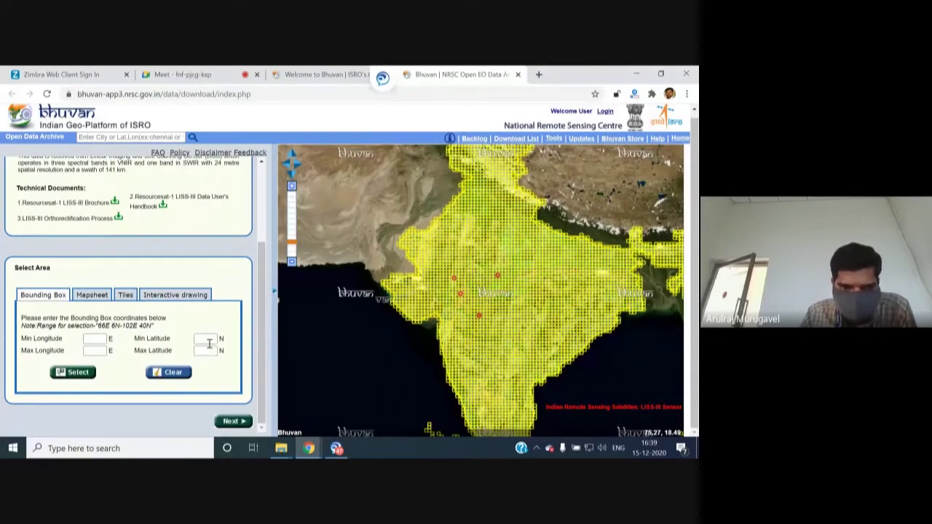
left_click(93, 339)
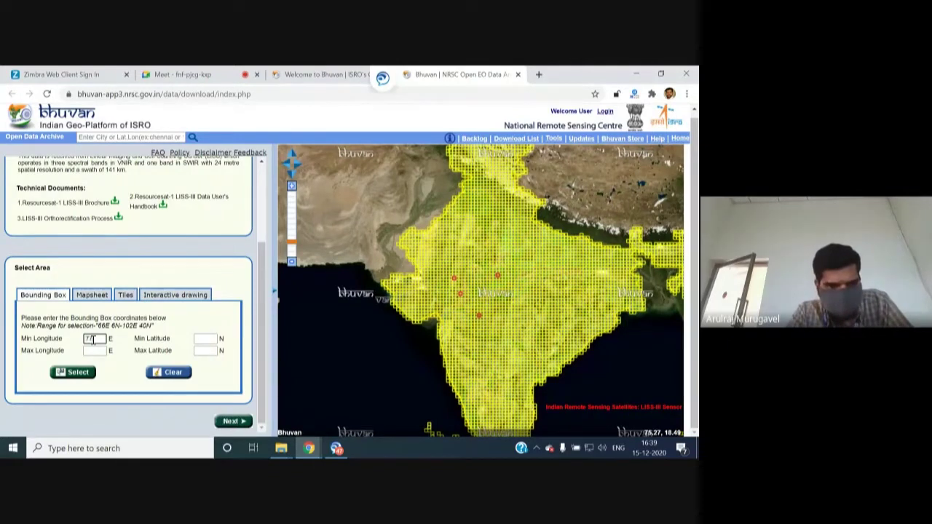
left_click(97, 353)
type("78")
left_click(198, 339)
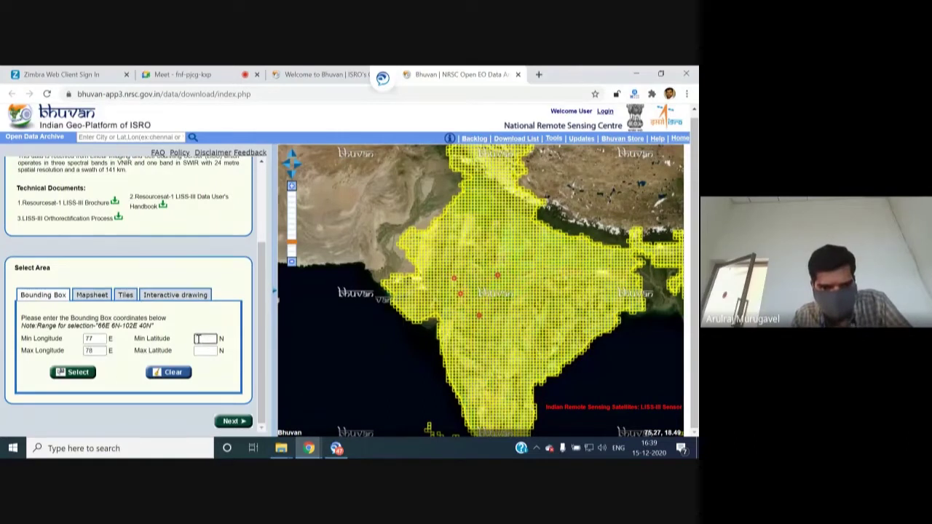
left_click(207, 350)
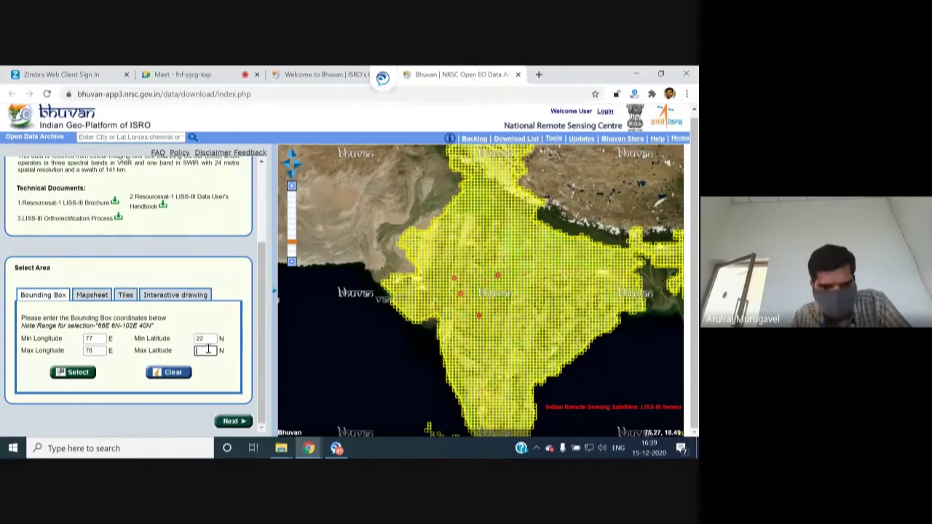
type("23")
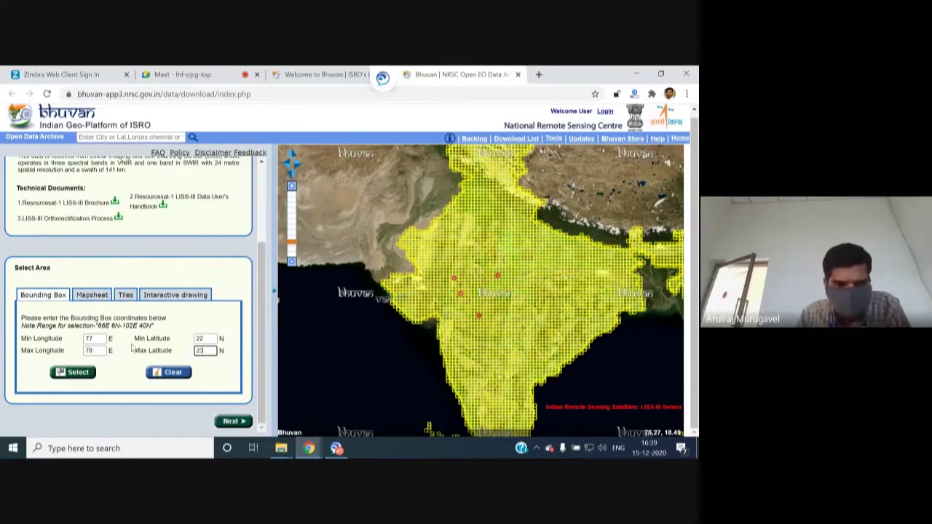
left_click(73, 374)
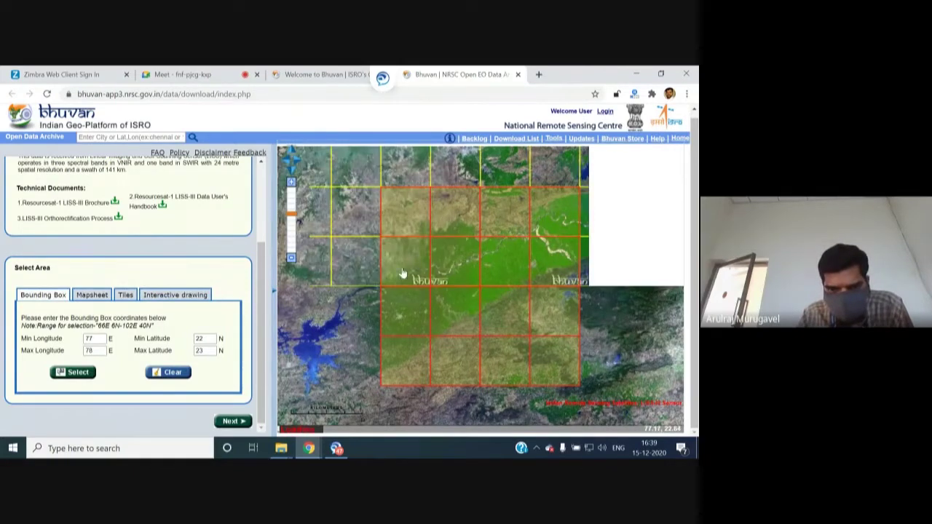
left_click(231, 422)
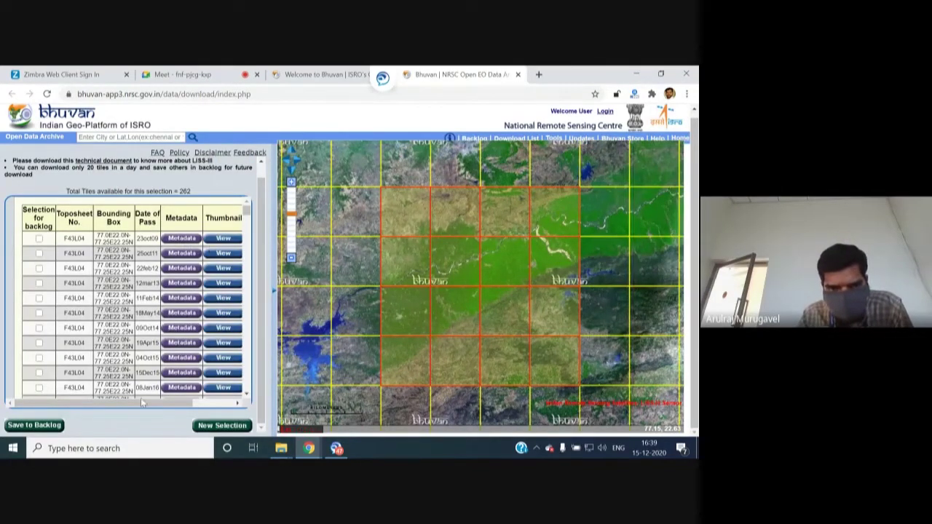
View the thumbnail of the F43L04 tile dated 23oct09 alongside the map, and close it.
scroll(141, 397, "right", 3)
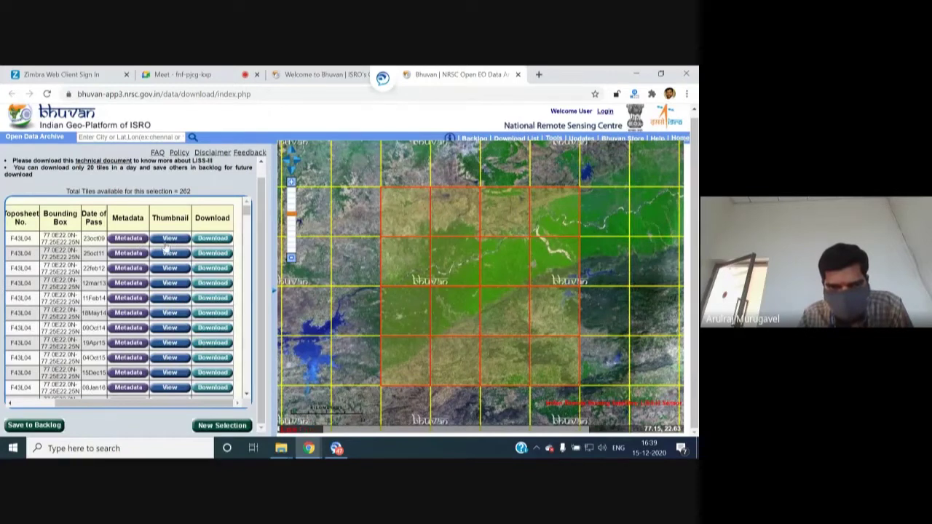
left_click(172, 240)
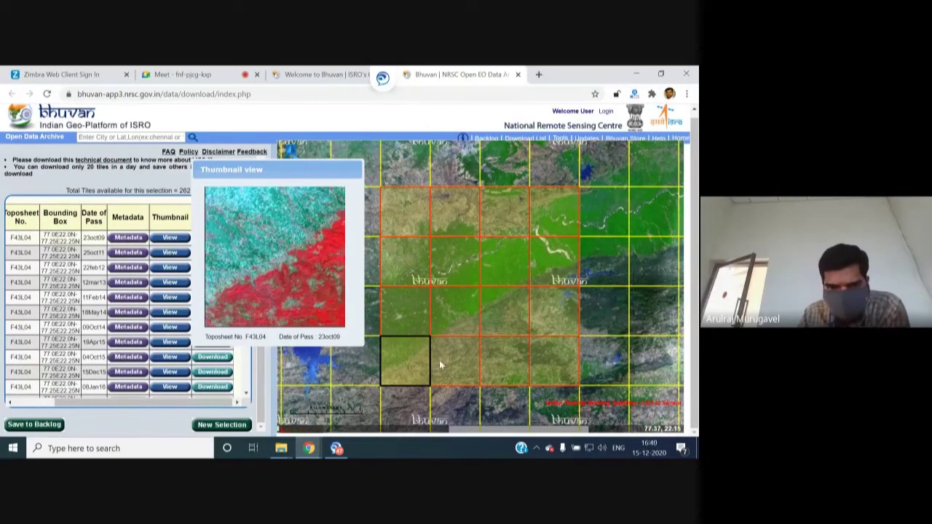
left_click_drag(242, 199, 221, 206)
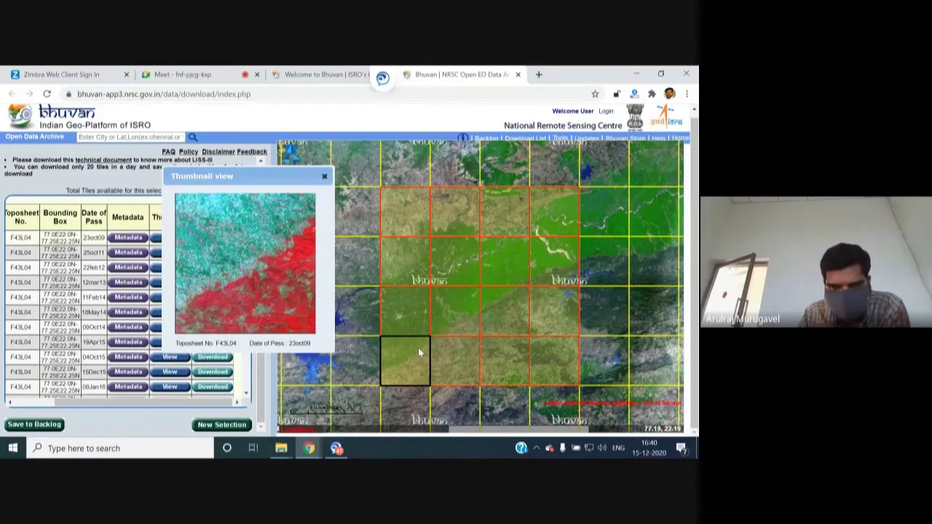
left_click(325, 176)
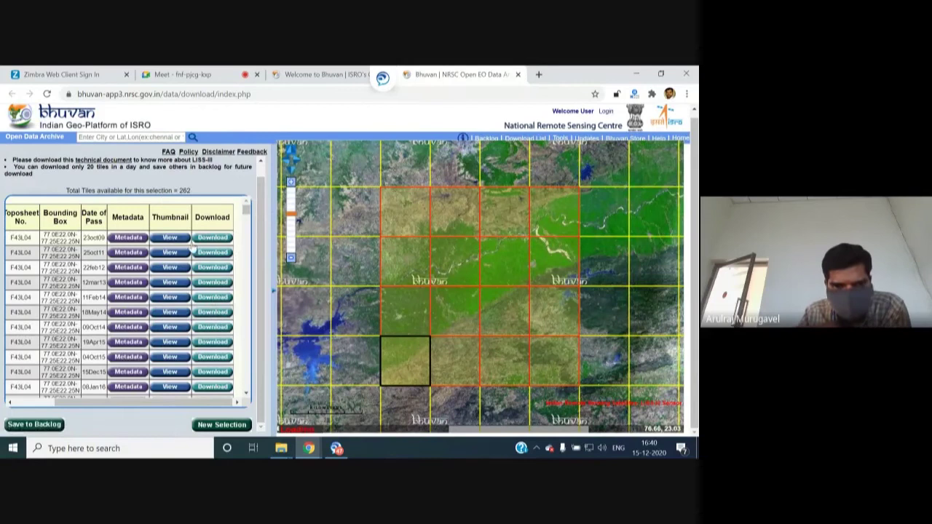
Request the download of the F43L04 tile dated 23oct09 and open the new user registration form from the login.
left_click(216, 240)
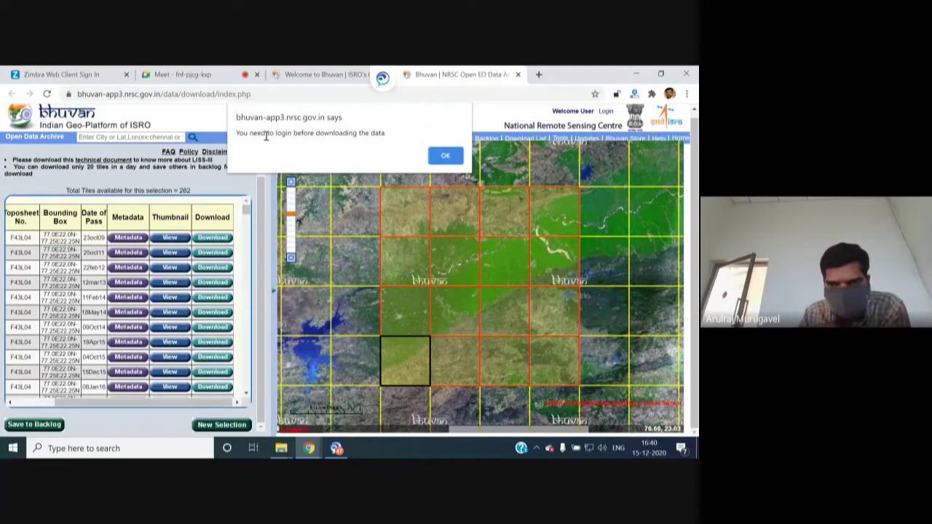
left_click(444, 158)
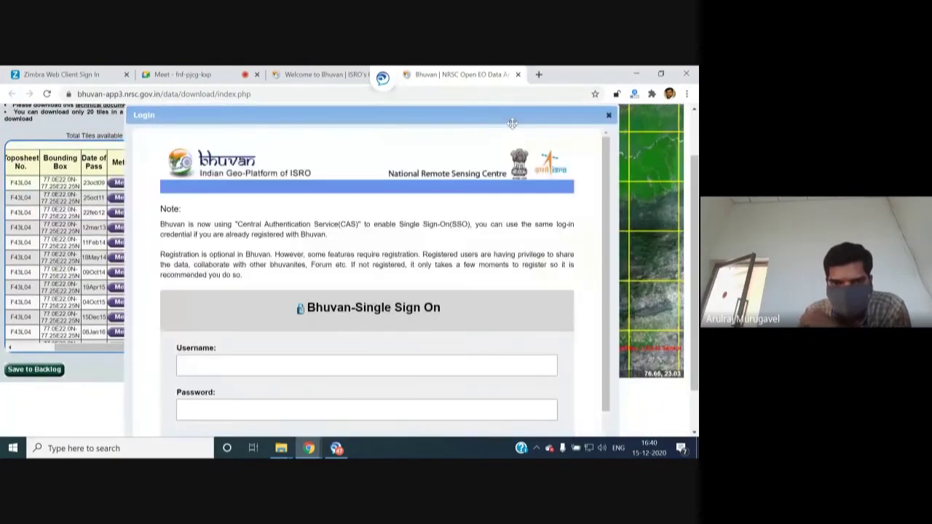
scroll(288, 256, "down", 2)
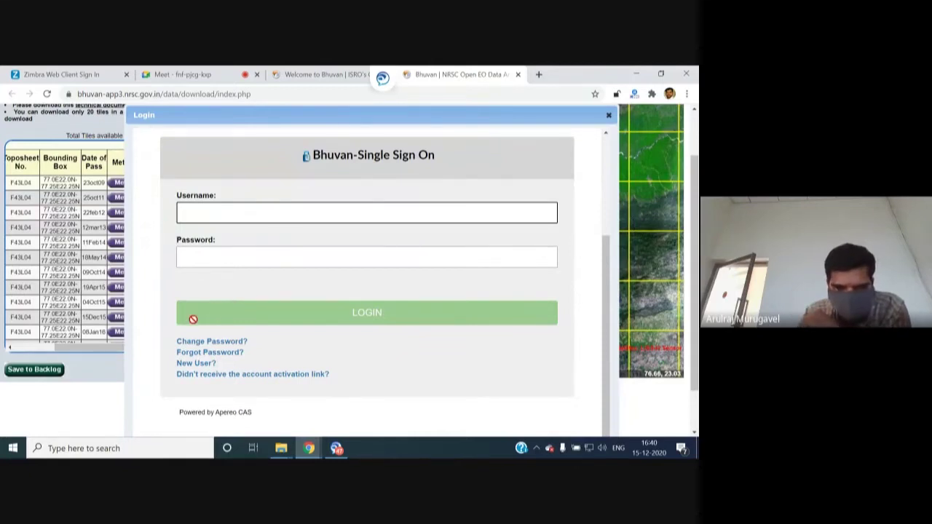
left_click(206, 368)
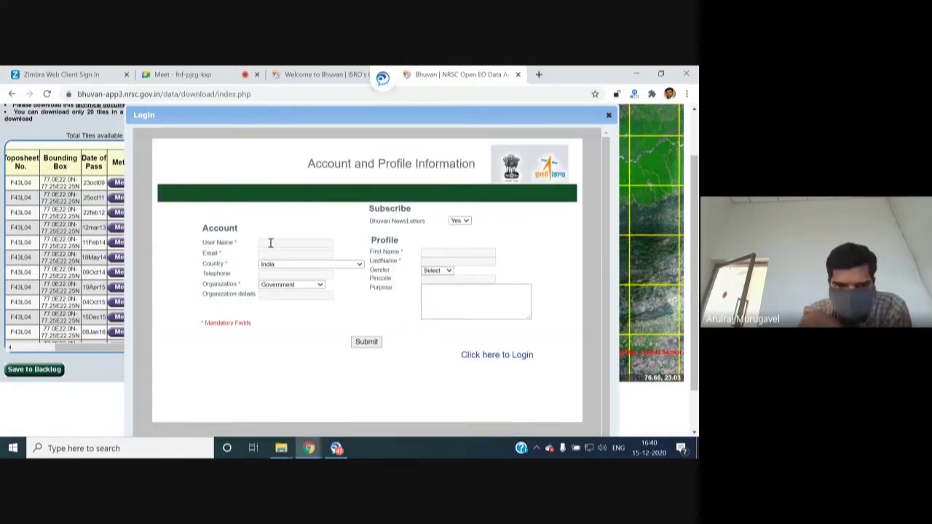
Look over the username, email and other account fields of the registration form, and close it without registering.
left_click(269, 244)
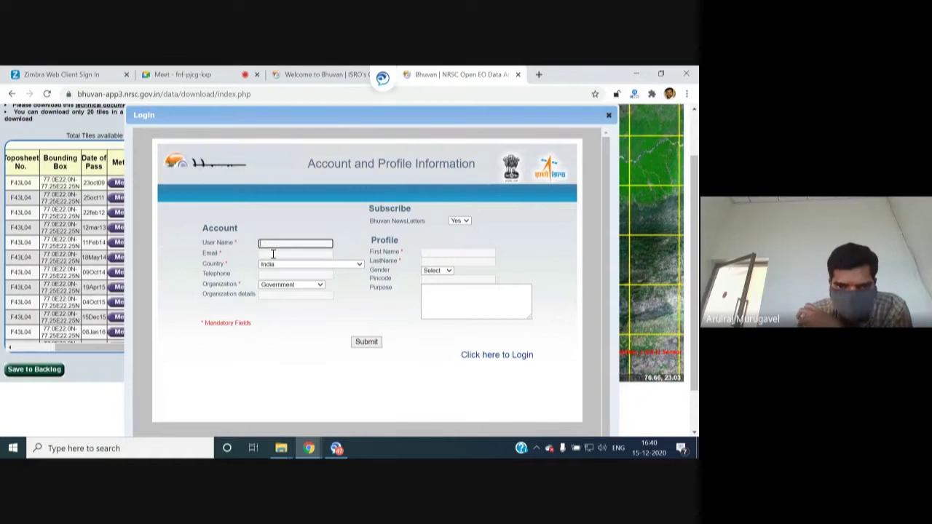
left_click(271, 254)
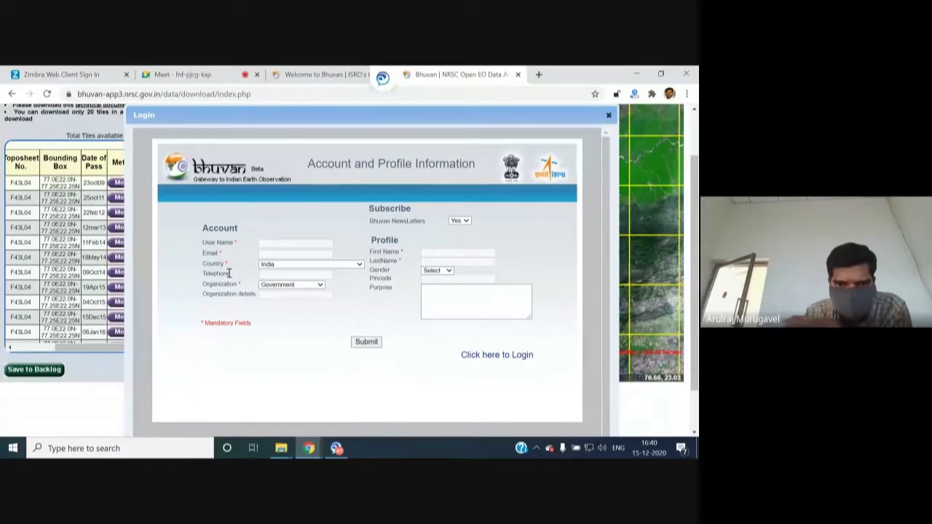
left_click(261, 253)
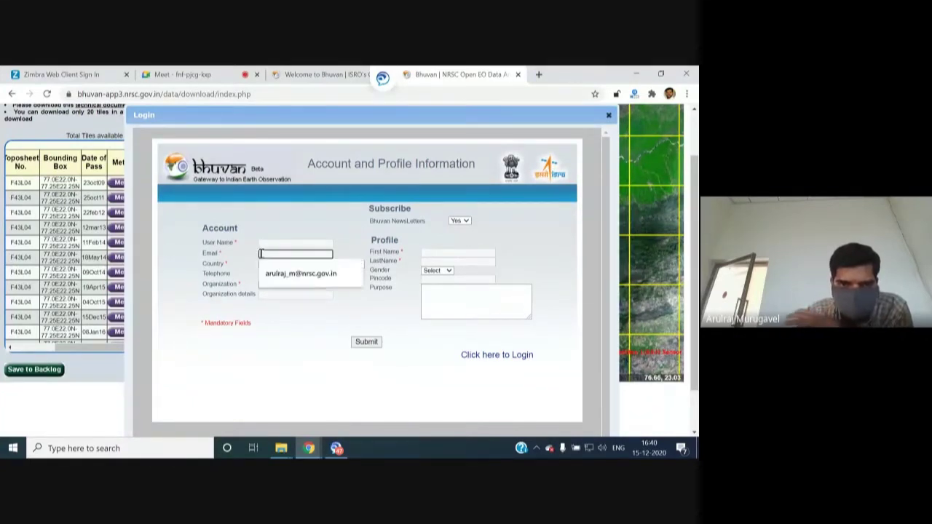
left_click(242, 258)
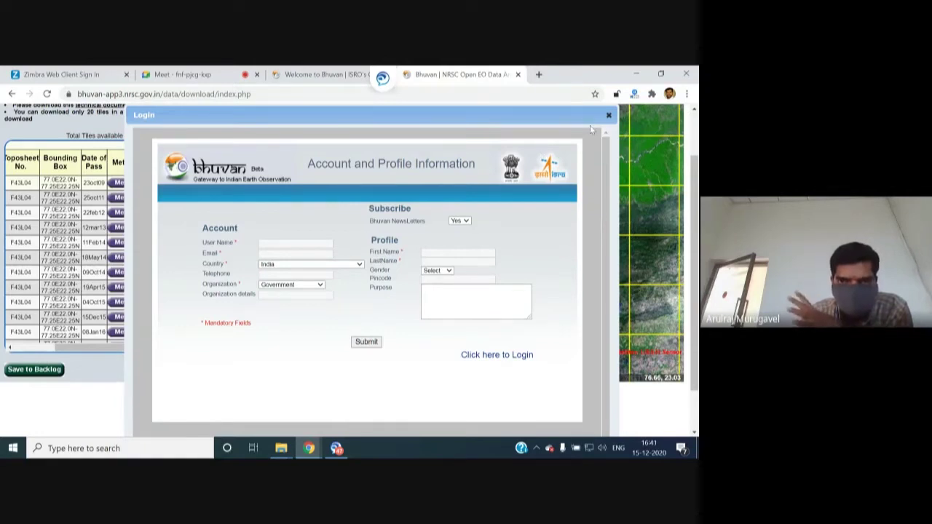
left_click(609, 117)
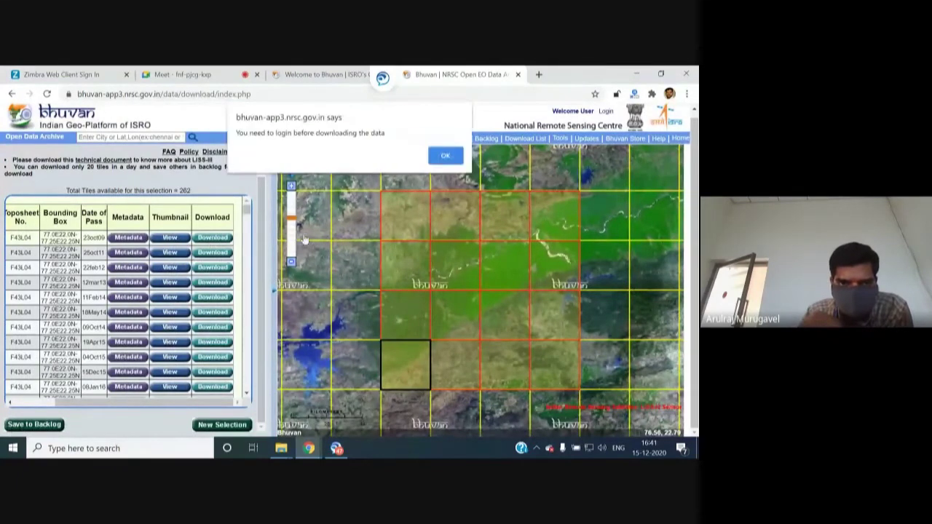
Accept the login notice and log in with the account's username and password.
left_click(447, 157)
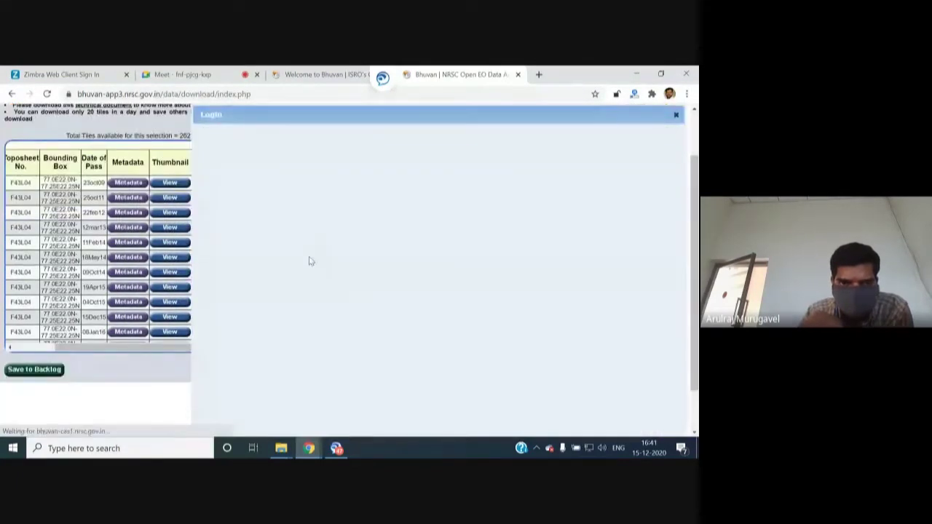
scroll(339, 258, "down", 2)
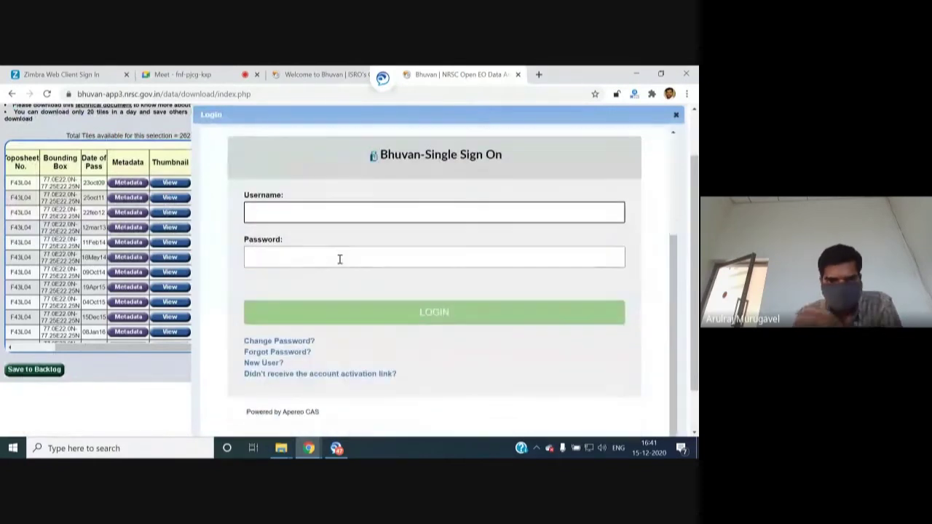
type("1")
left_click(340, 258)
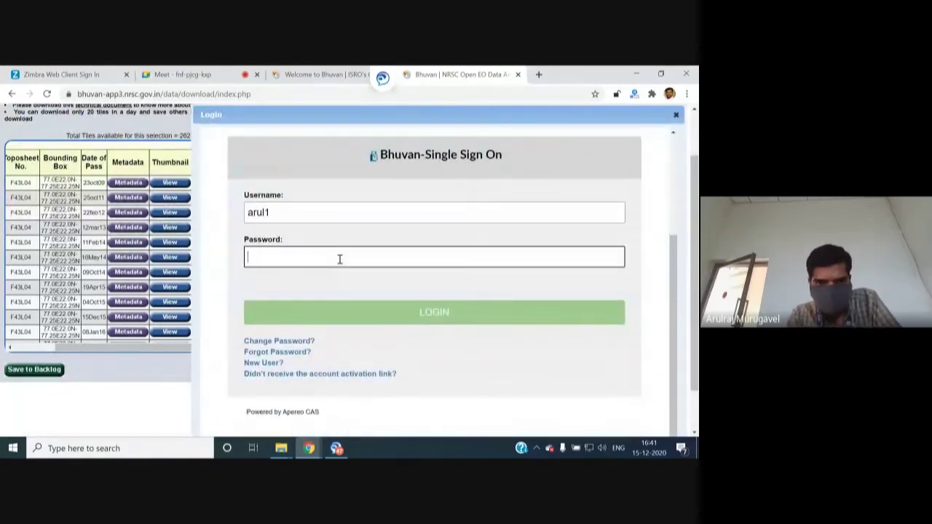
type("••••")
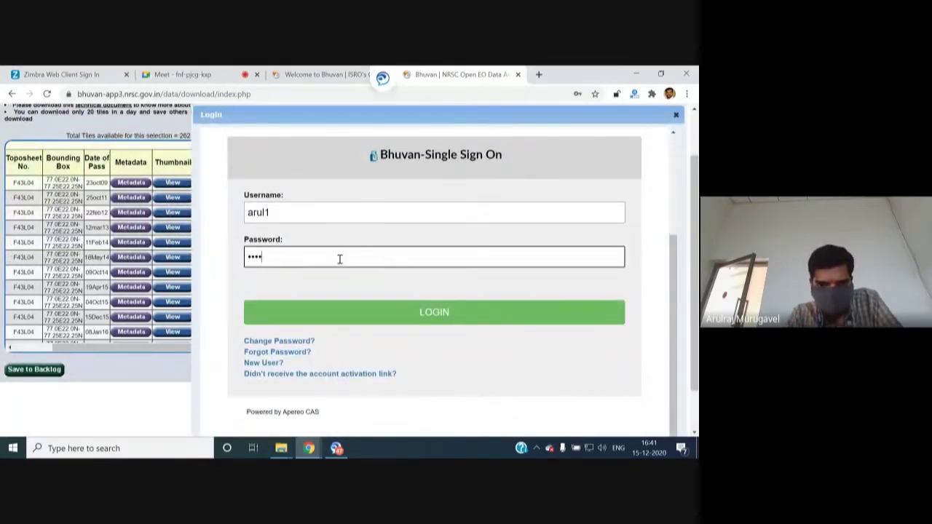
left_click(395, 319)
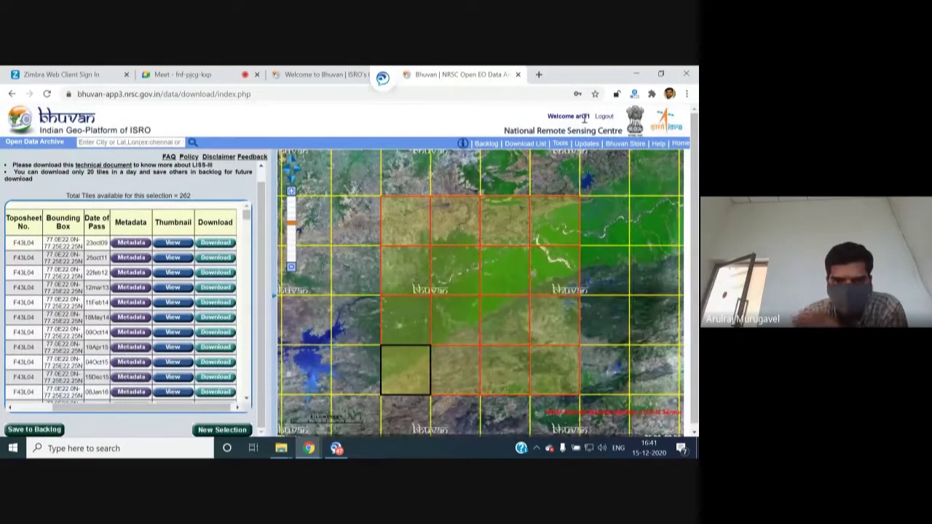
Download the F43L04 tile dated 23oct09 and close the download message.
left_click(223, 248)
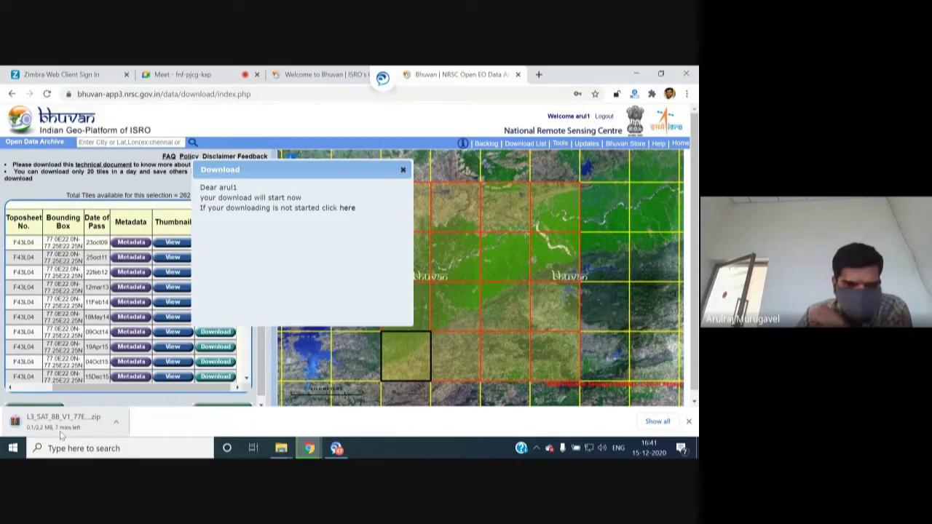
left_click(403, 170)
scroll(204, 364, "down", 5)
scroll(206, 328, "down", 5)
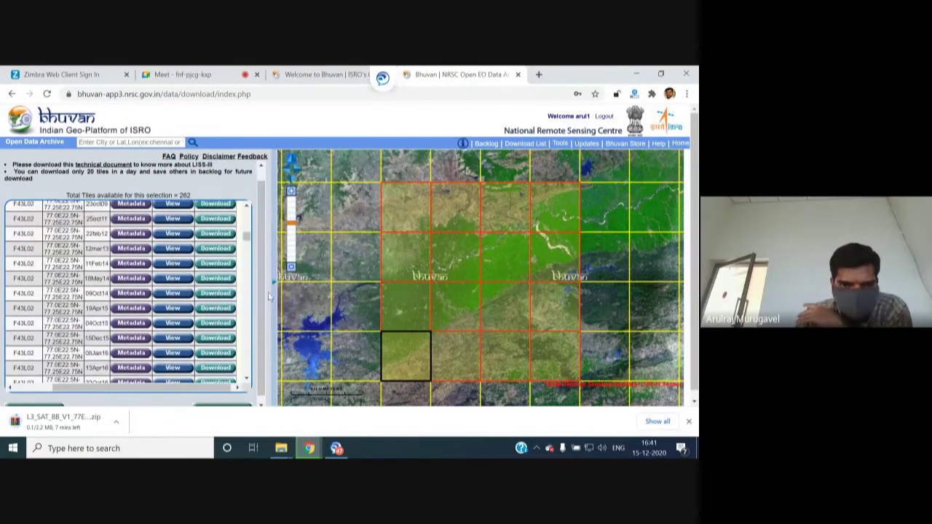
Start a new selection with the subcategory Resourcesat-1/Resourcesat-2:AWiFS and dismiss the browser's download bar.
left_click(225, 405)
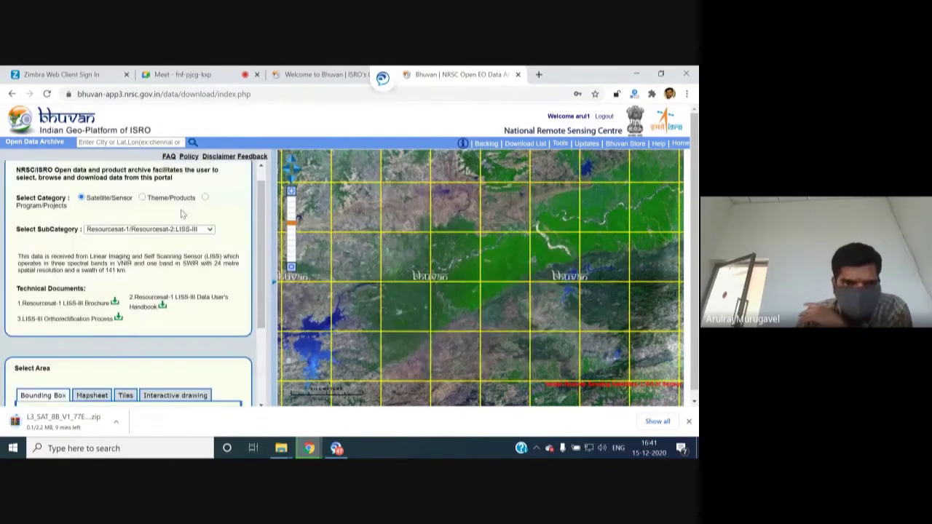
left_click(175, 230)
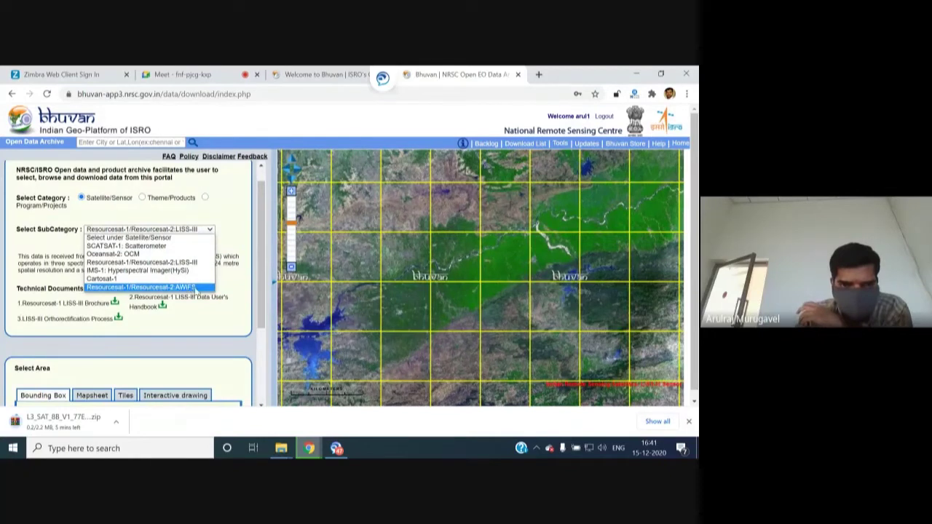
left_click(193, 289)
scroll(164, 320, "down", 3)
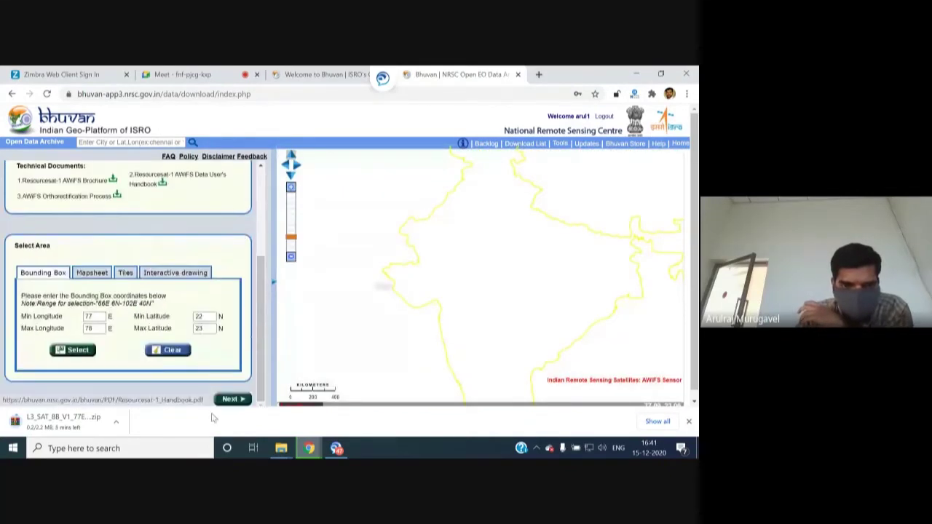
left_click(688, 421)
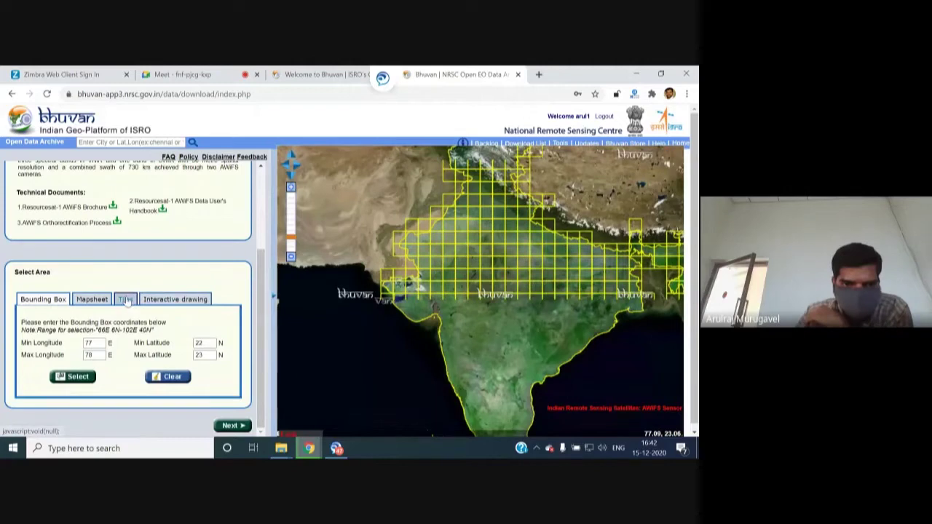
Select by tiles the single grid tile on India's southeast coast at 80E15N-81E16N and list its available data.
left_click(127, 300)
left_click(77, 386)
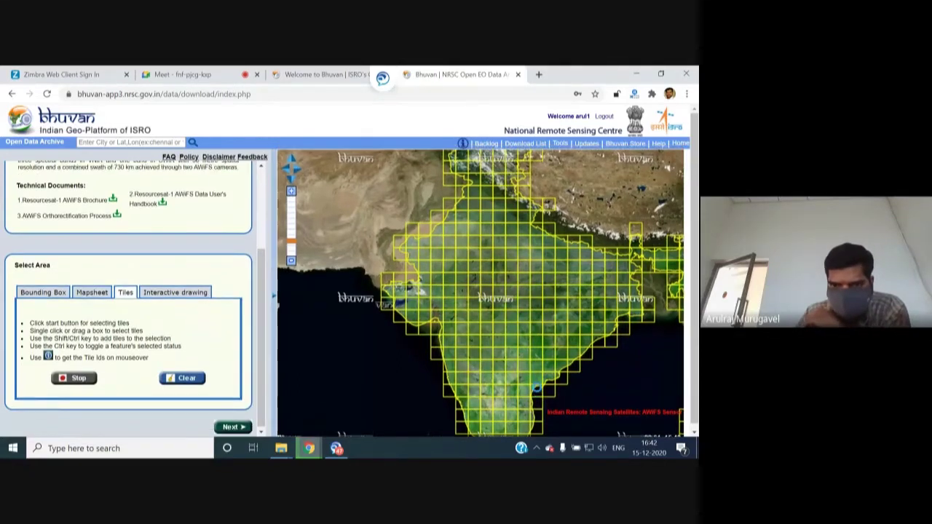
left_click(537, 391)
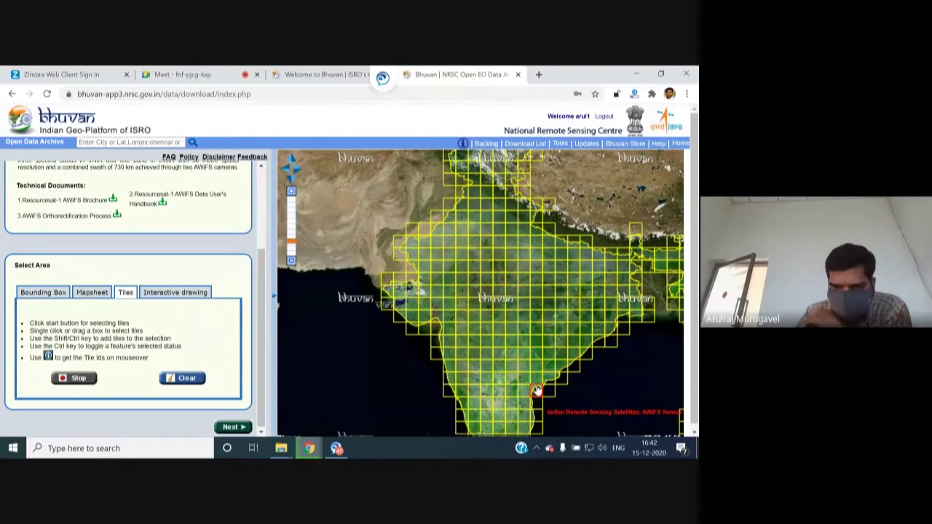
left_click(232, 428)
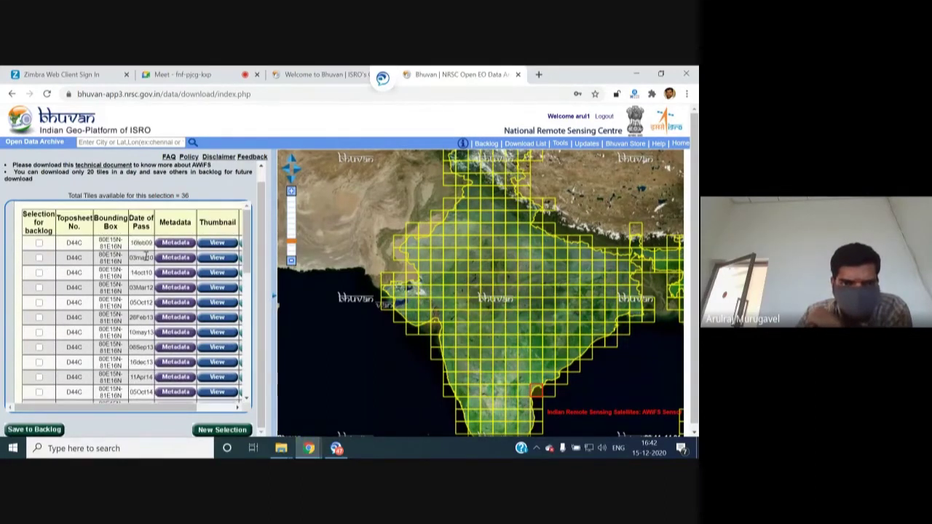
Examine the dates of pass of the listed D44C tiles from the earliest to the latest.
scroll(147, 249, "down", 5)
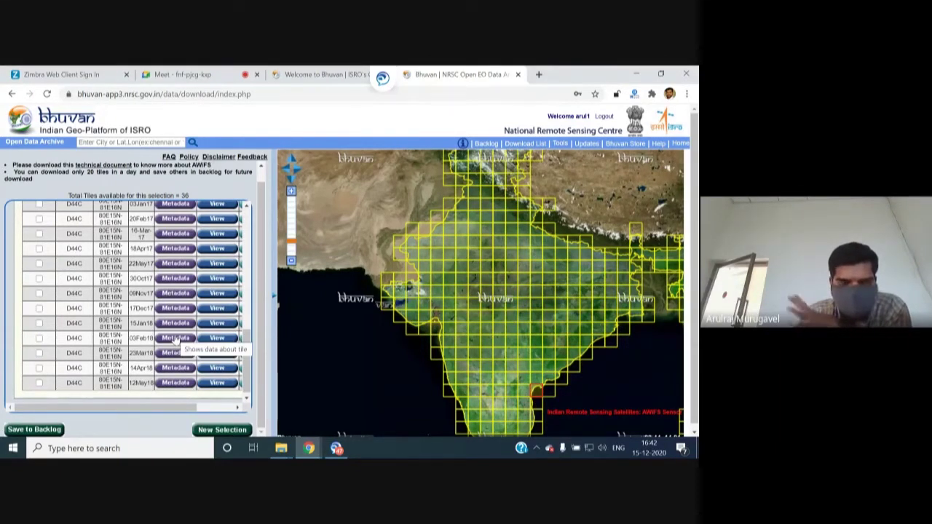
scroll(178, 333, "up", 5)
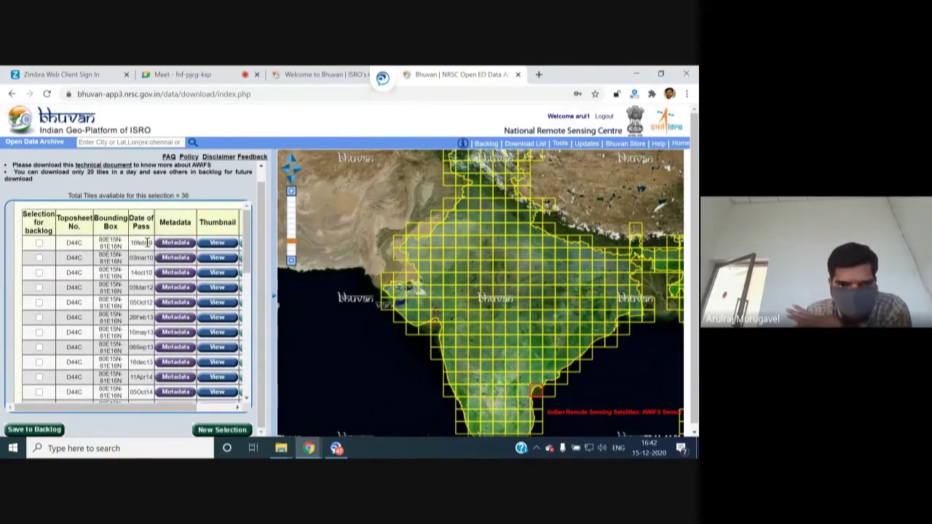
scroll(143, 286, "down", 5)
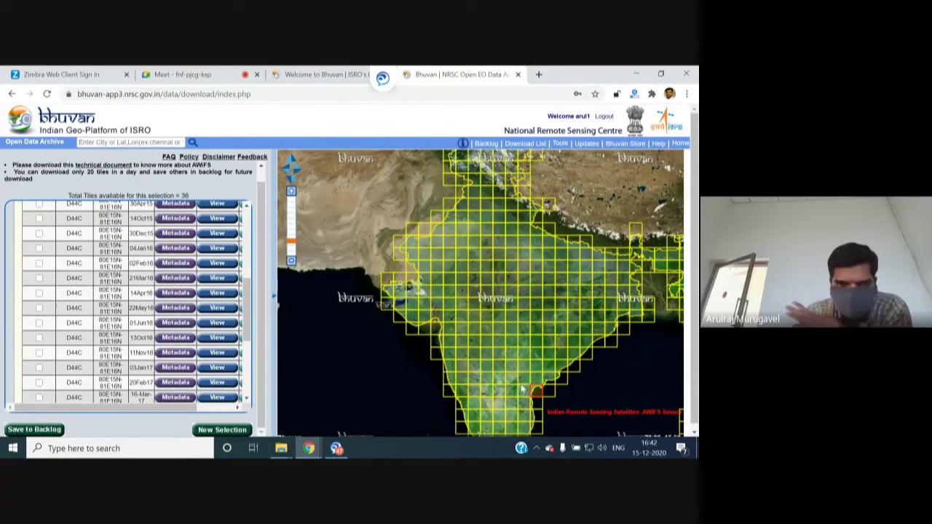
scroll(211, 324, "up", 5)
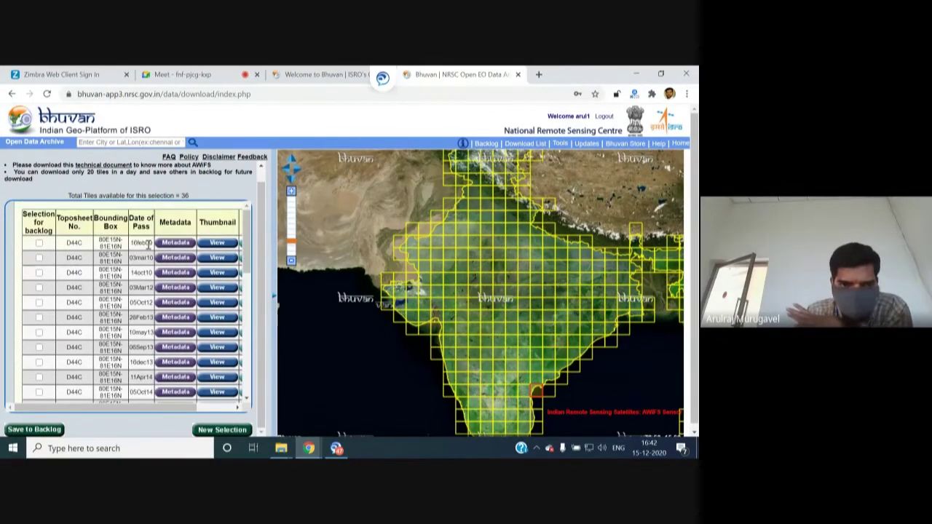
scroll(148, 245, "down", 8)
scroll(148, 245, "down", 3)
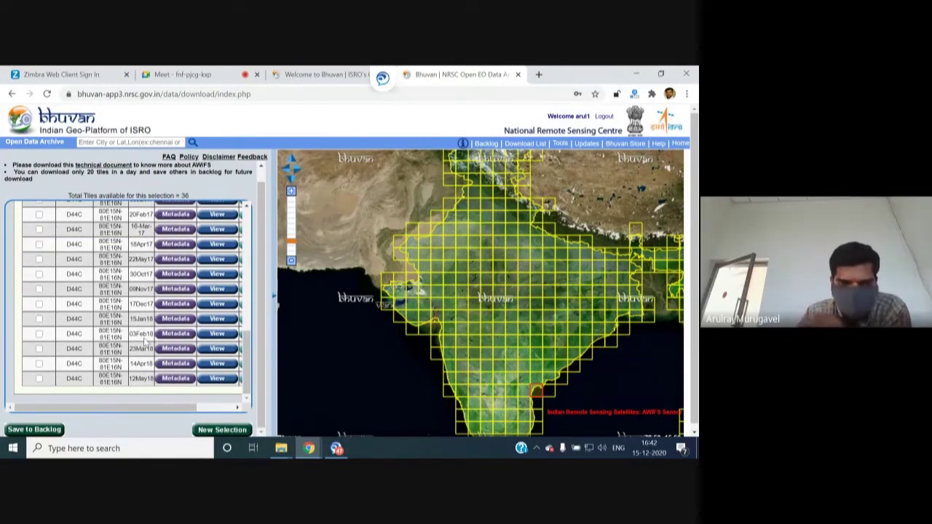
Start a new selection with the subcategory Cartosat-1 and the product CartoDEM Version-3 R1.
left_click(222, 430)
left_click(154, 237)
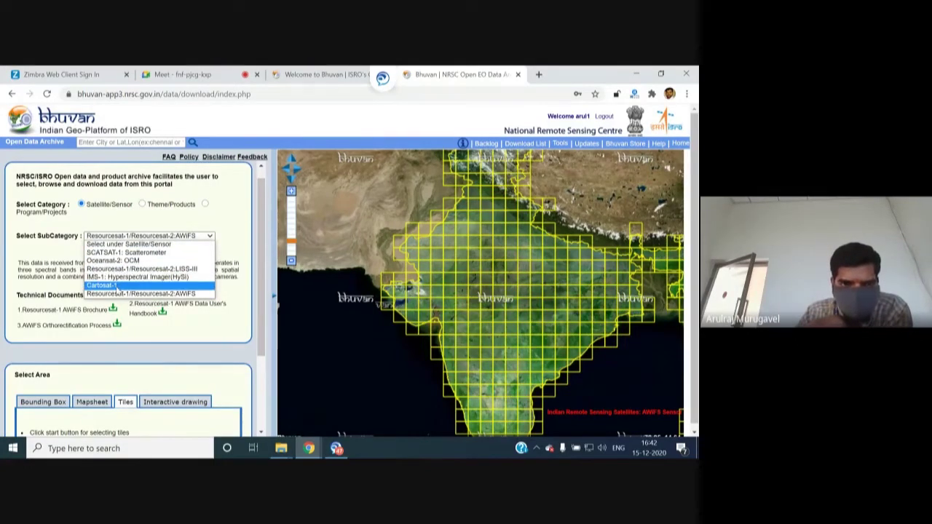
left_click(116, 286)
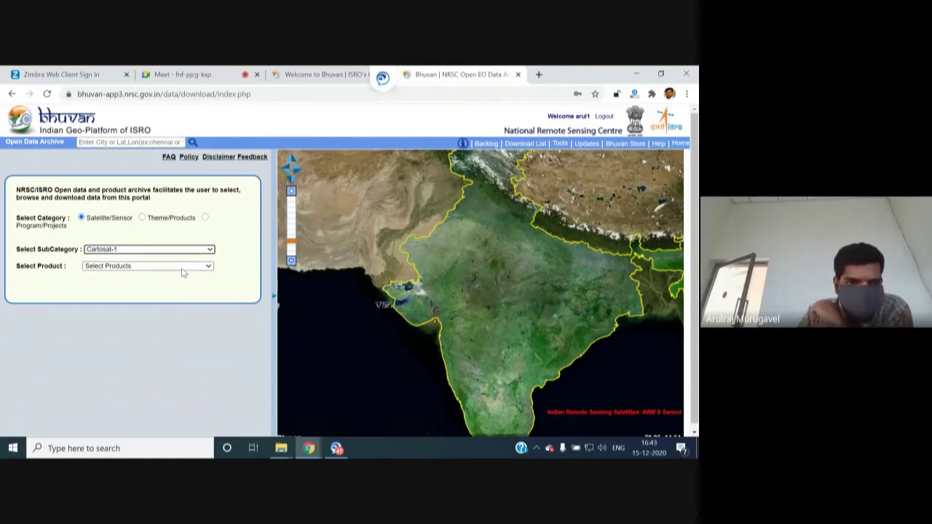
left_click(187, 268)
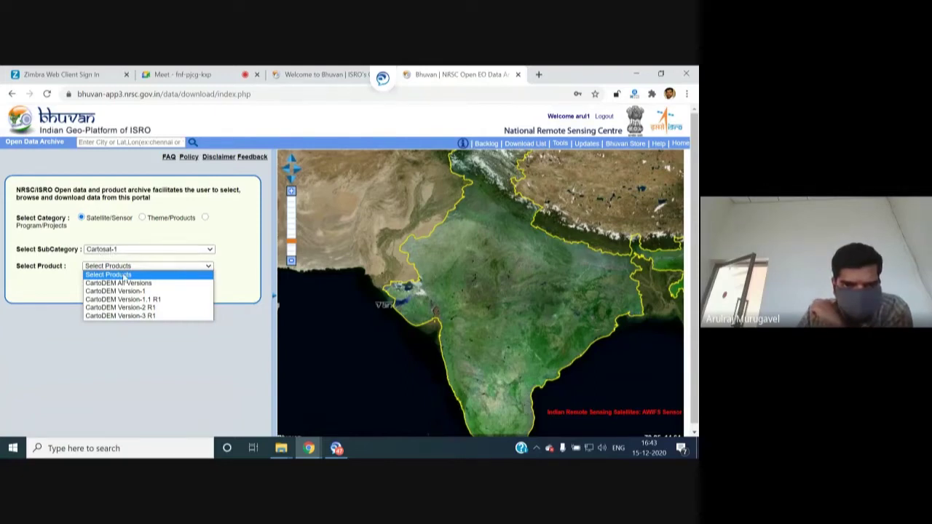
left_click(132, 316)
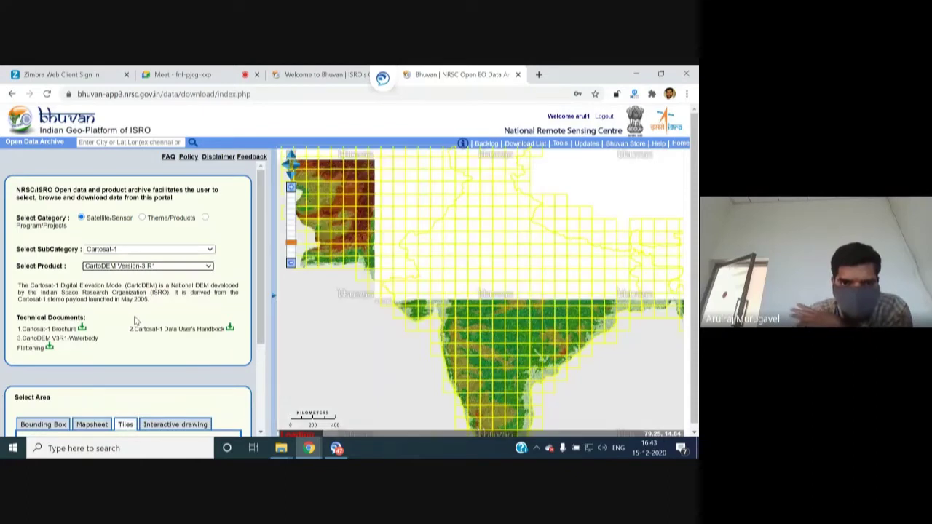
Search by mapsheet for toposheet number F43a and add the F43A elevation tile to the map.
left_click_drag(265, 306, 263, 337)
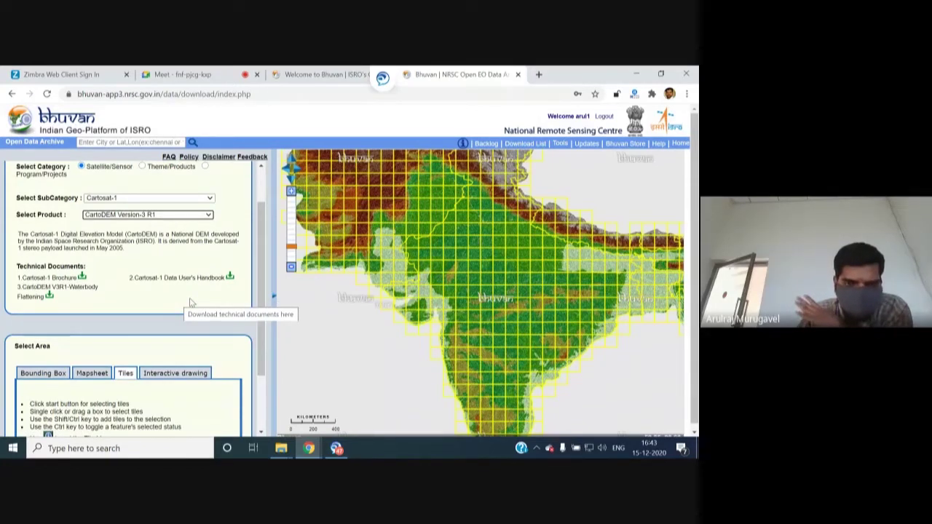
scroll(190, 302, "down", 2)
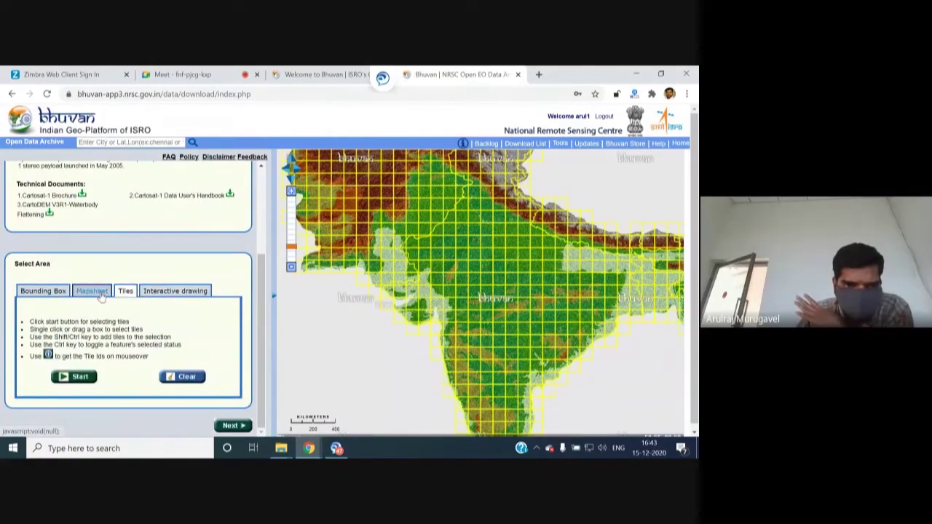
left_click(100, 292)
left_click(148, 374)
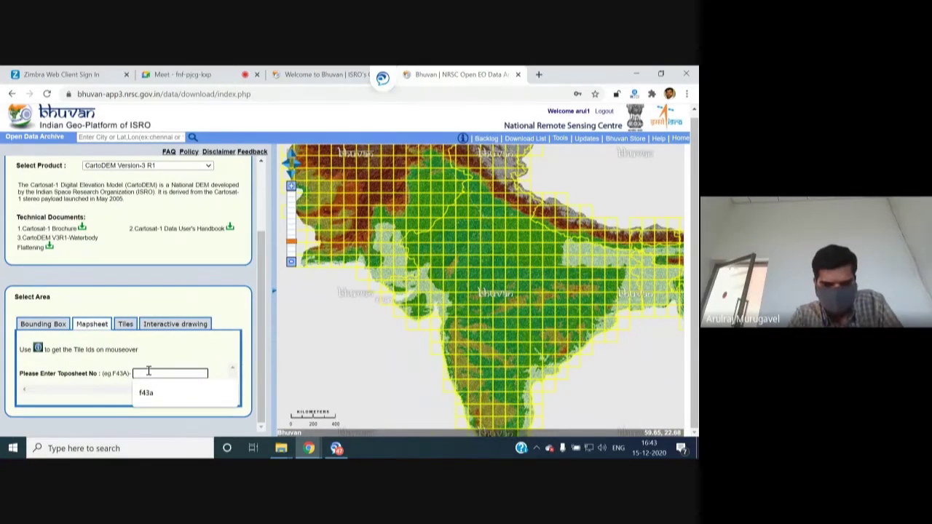
type("F54")
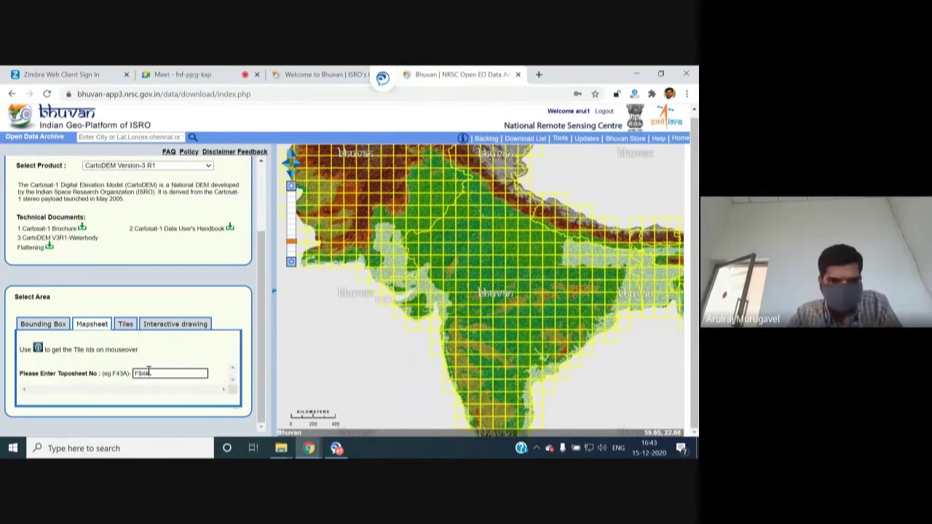
key("BackSpace")
key("BackSpace")
type("43a")
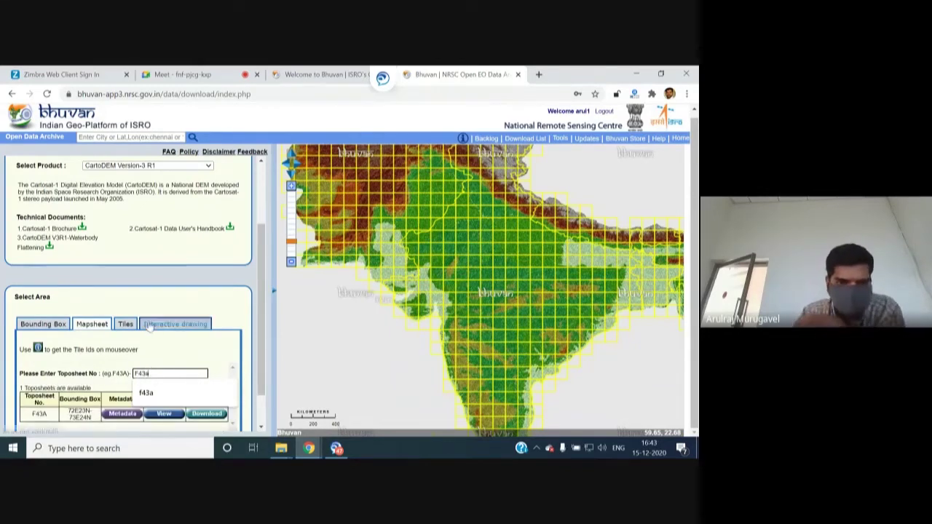
scroll(149, 327, "down", 1)
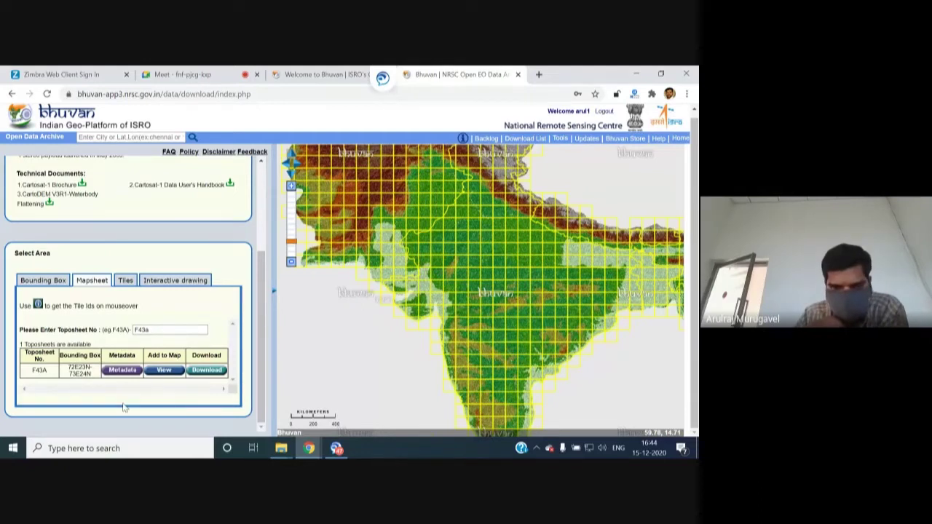
left_click(164, 370)
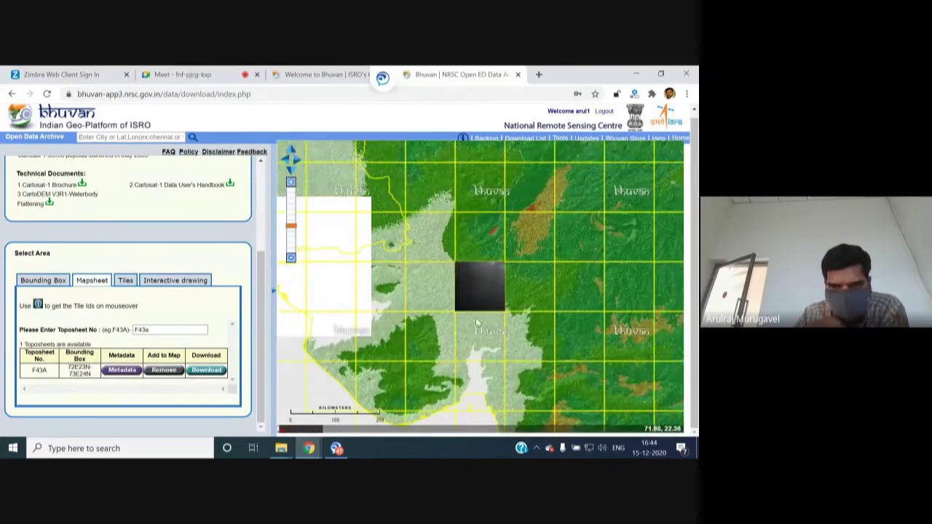
Inspect the added F43A elevation tile up close along its river channels and its eastern edge.
left_click(493, 294)
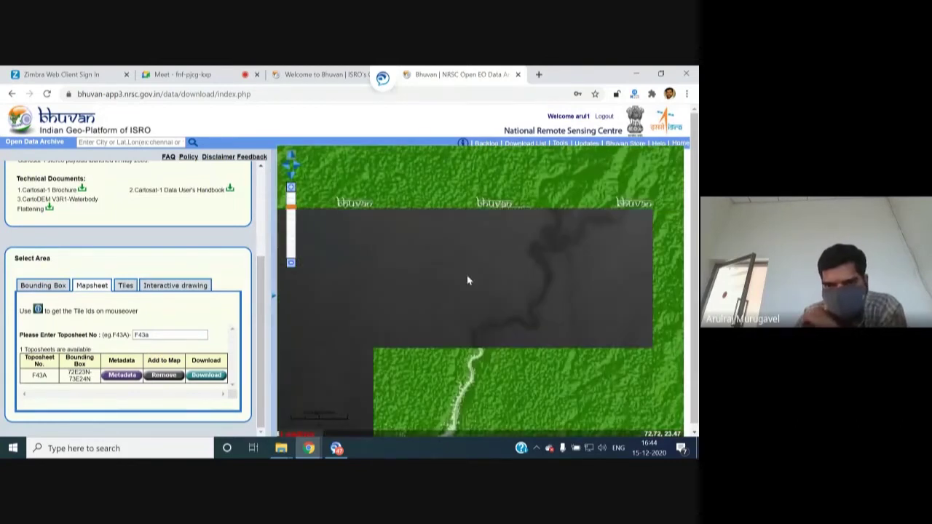
left_click_drag(416, 289, 479, 335)
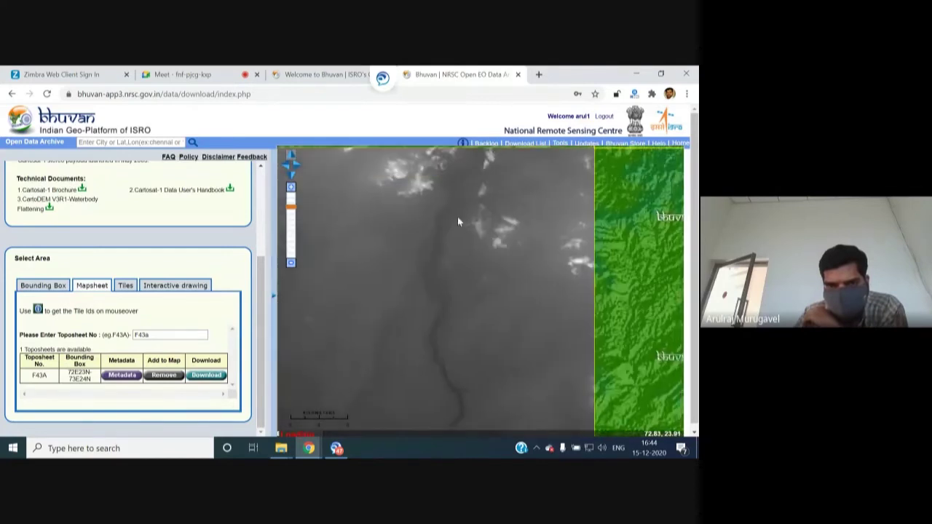
left_click_drag(458, 319, 498, 211)
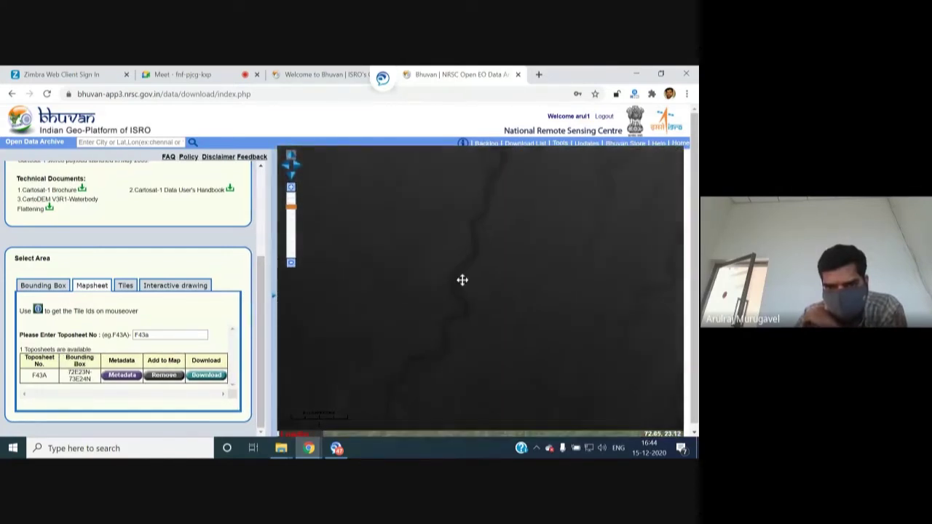
left_click_drag(483, 212, 509, 219)
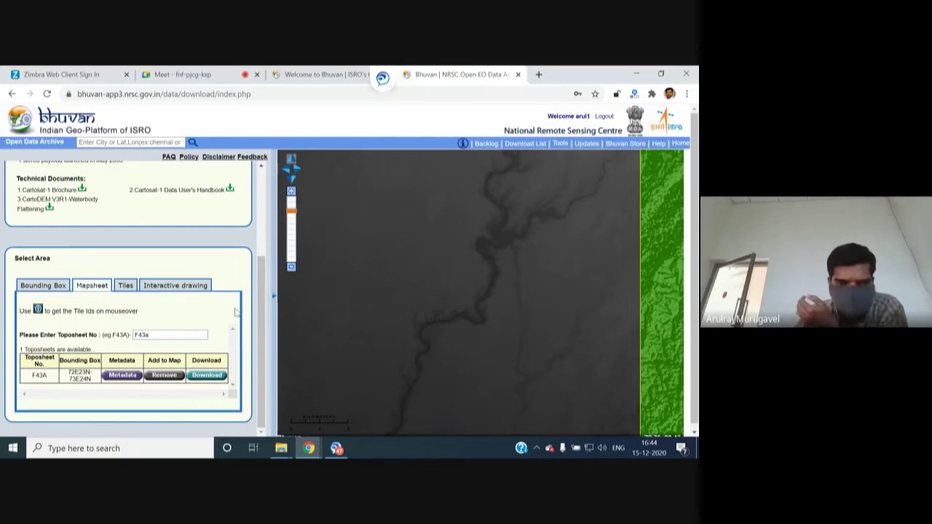
left_click_drag(259, 307, 264, 239)
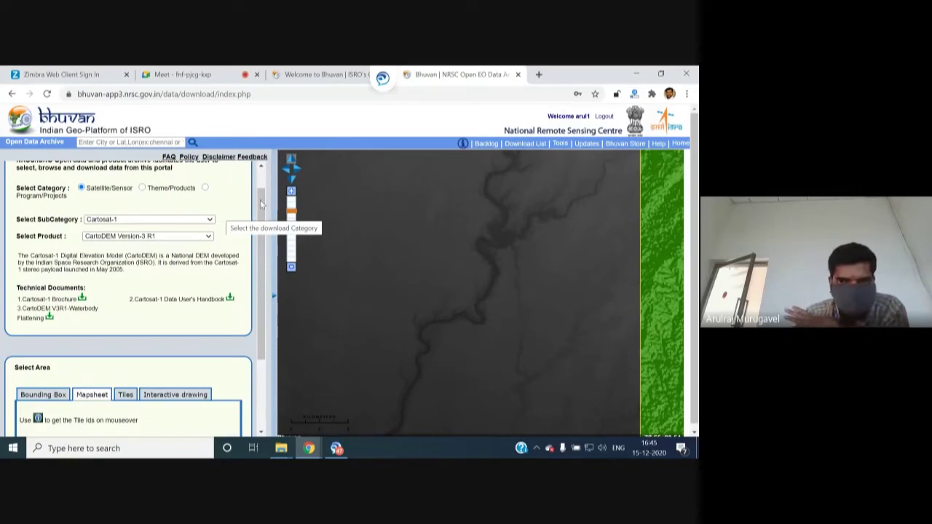
Review the Bhuvan Store catalogue of satellite, terrestrial sciences and ocean sciences products, and close the catalogue.
left_click(625, 145)
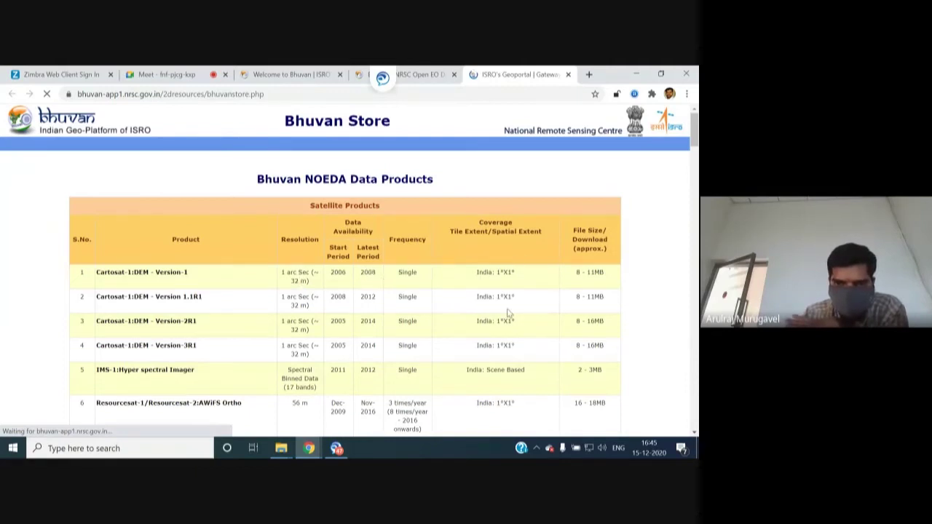
scroll(510, 311, "down", 3)
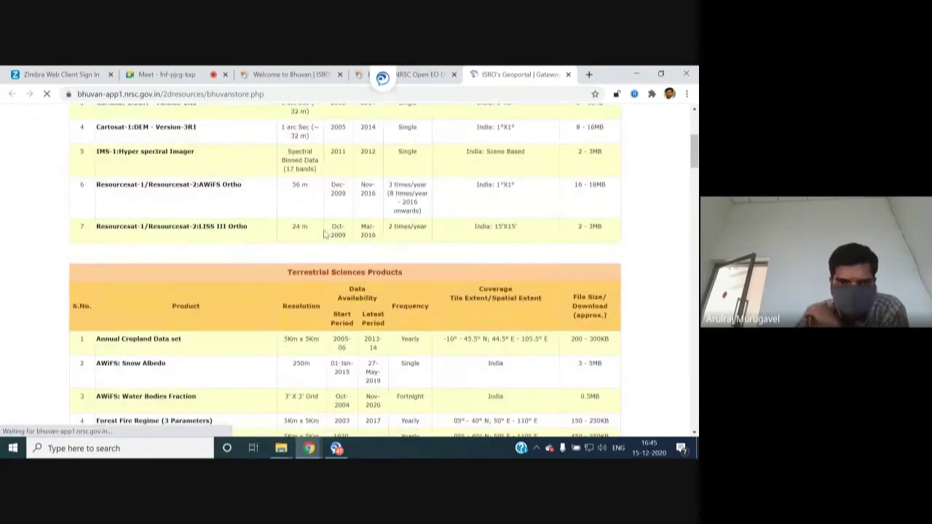
scroll(324, 233, "down", 2)
scroll(270, 244, "down", 2)
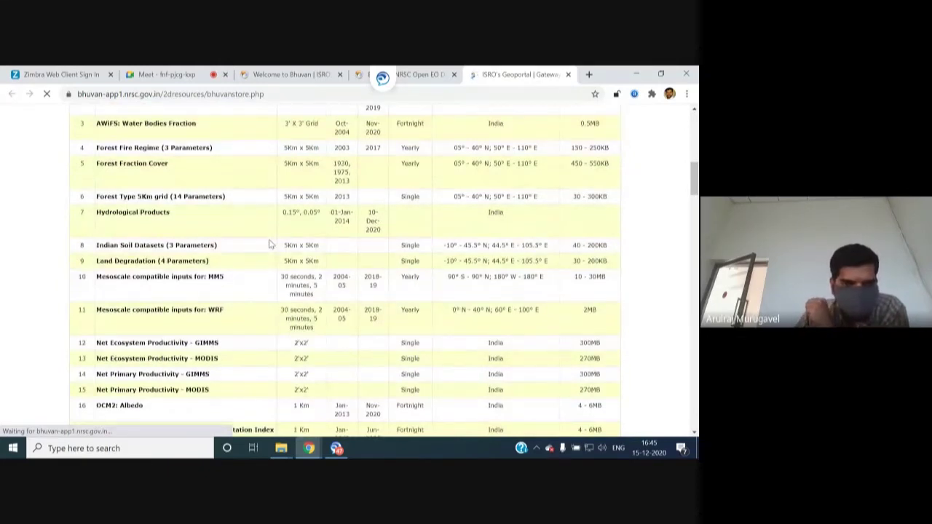
scroll(270, 244, "down", 2)
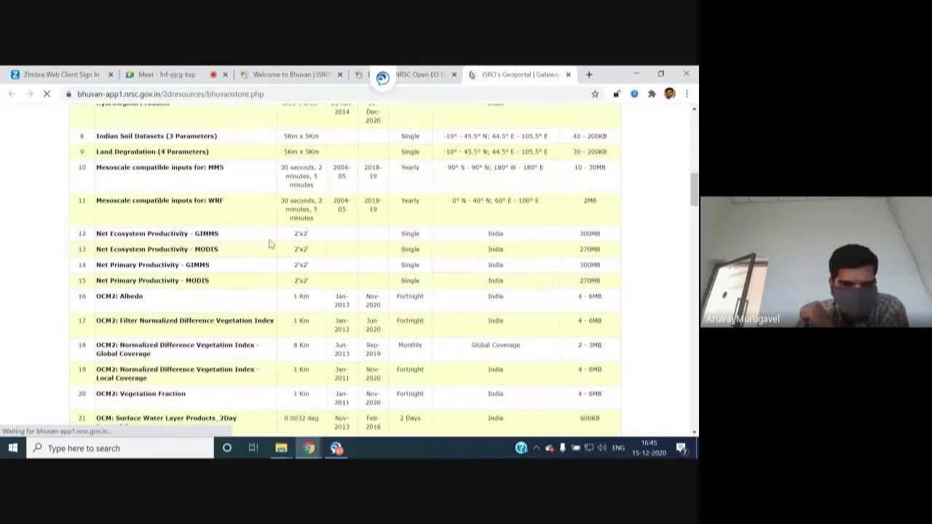
scroll(270, 244, "down", 4)
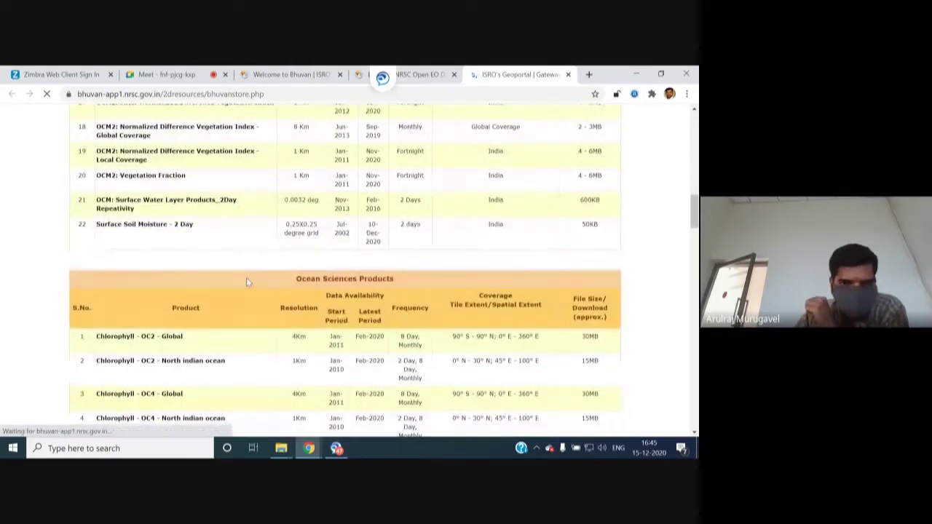
scroll(246, 280, "down", 2)
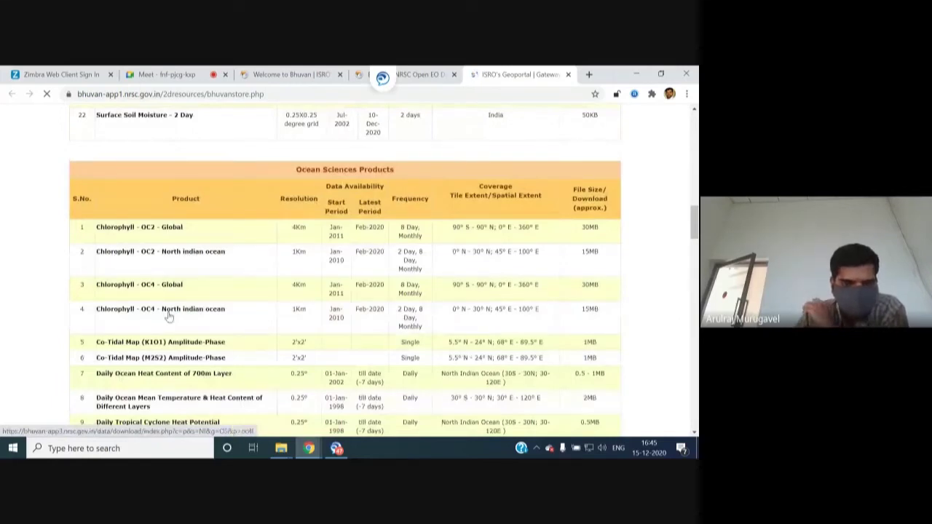
scroll(168, 316, "down", 3)
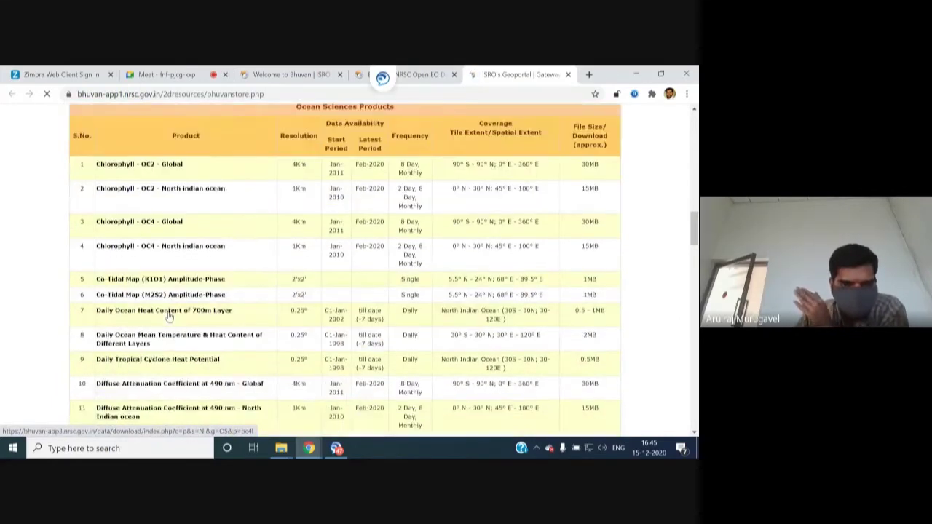
scroll(168, 316, "down", 1)
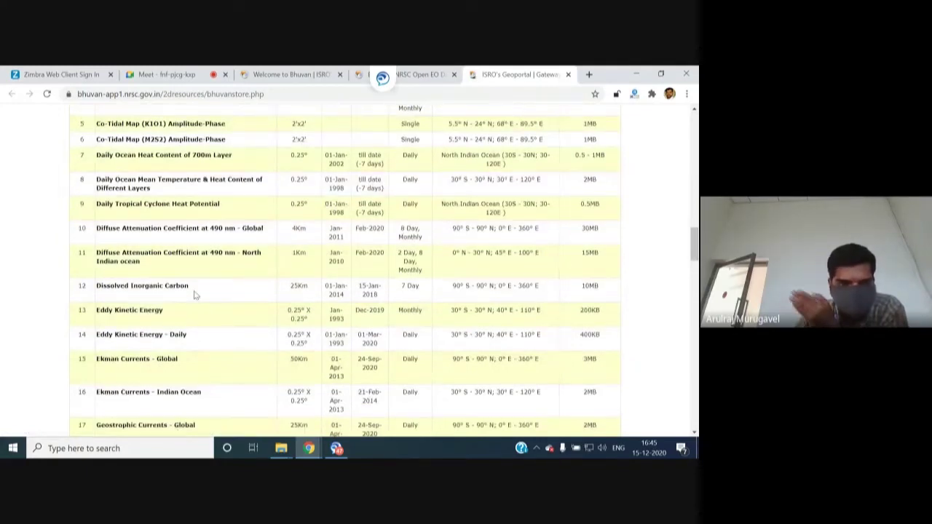
scroll(197, 295, "down", 2)
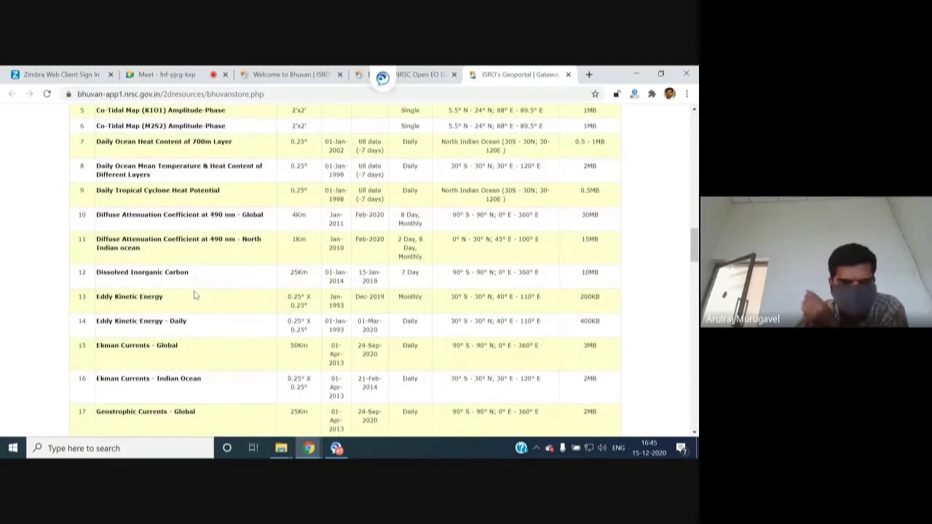
left_click(567, 74)
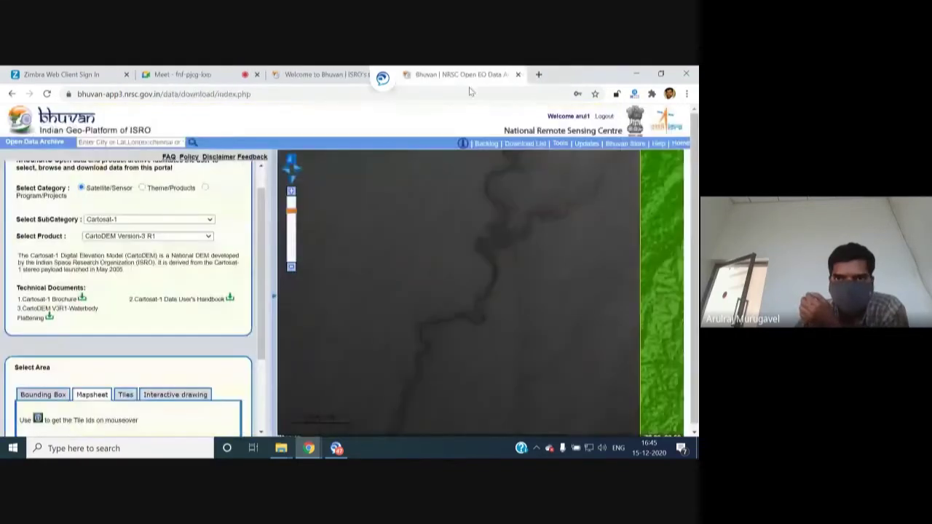
Leave the Open Data Archive for Thematic Services and display the Land Use Land Cover(50K) 2005-06 theme for Karnataka.
left_click(518, 75)
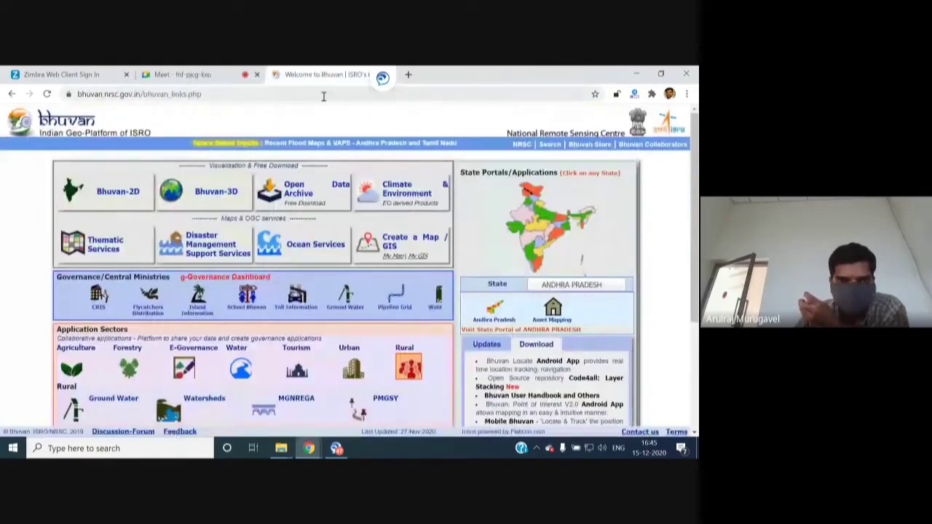
left_click(115, 249)
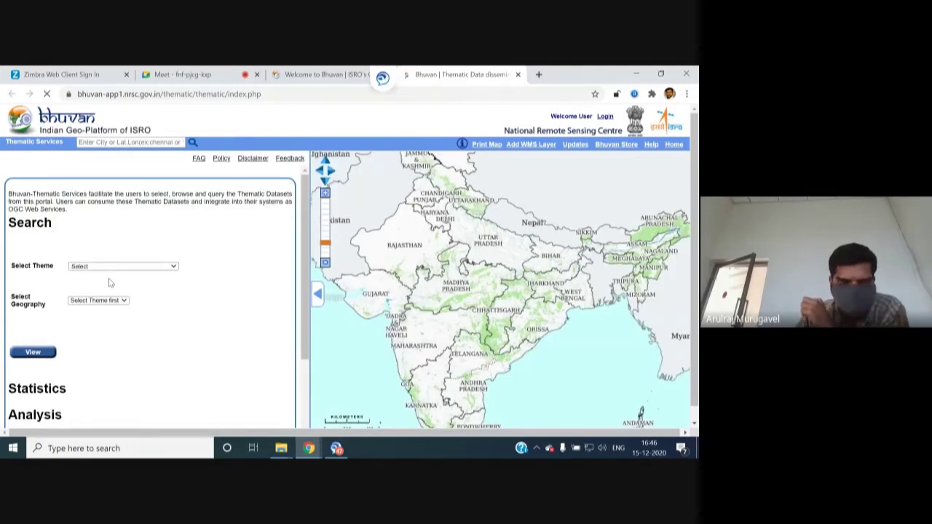
left_click(182, 259)
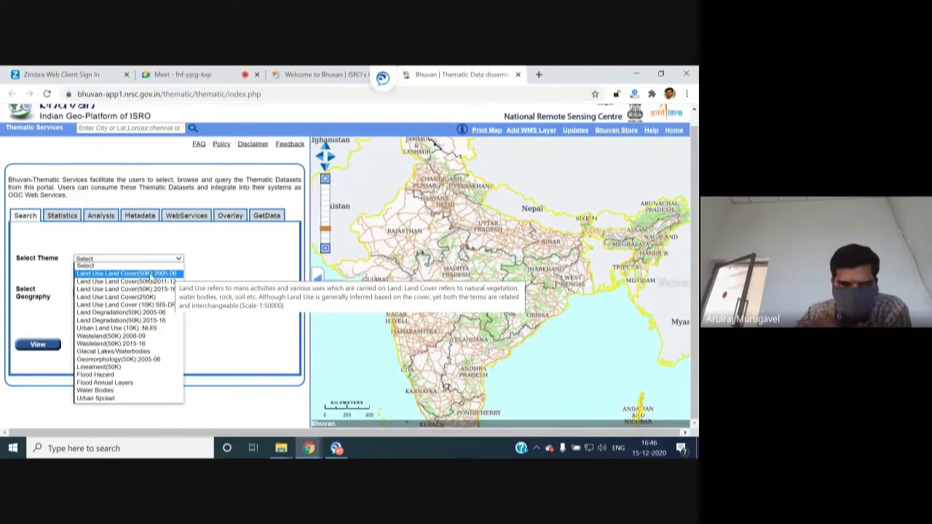
left_click(140, 274)
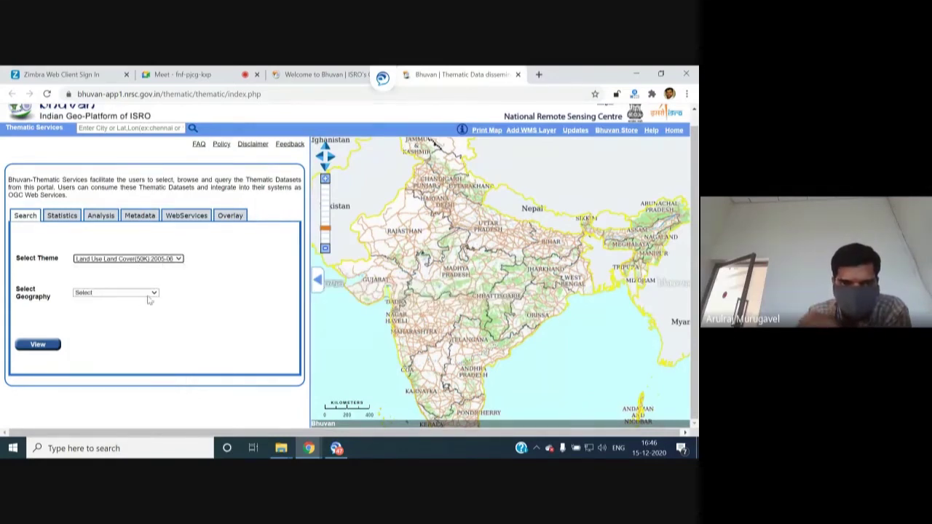
left_click(154, 293)
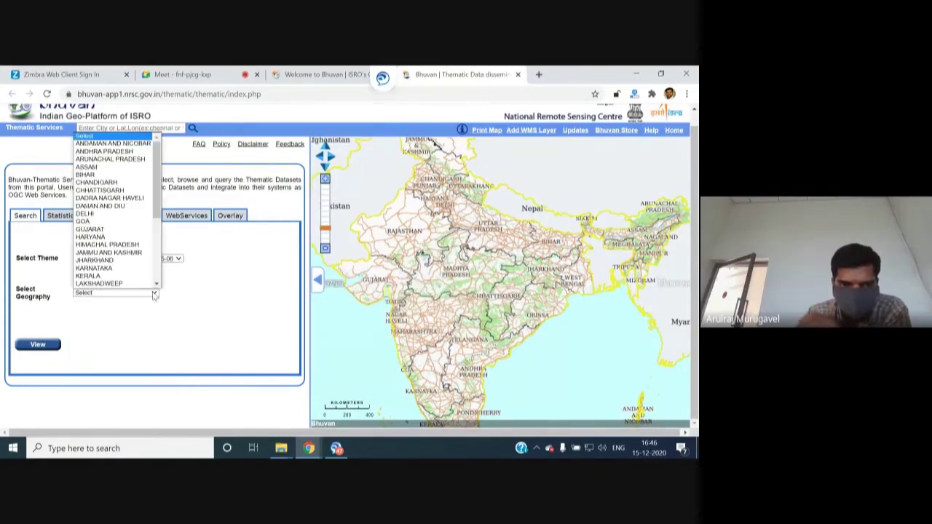
left_click(118, 268)
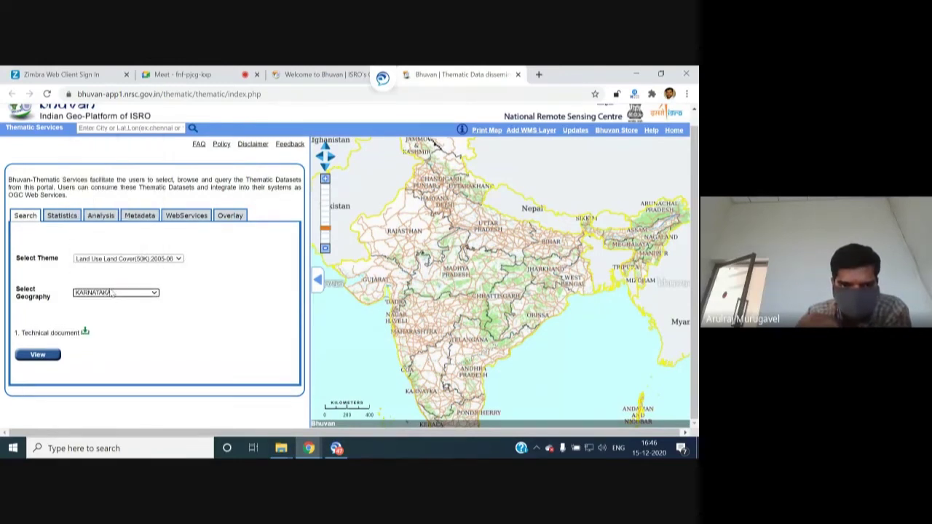
left_click(41, 358)
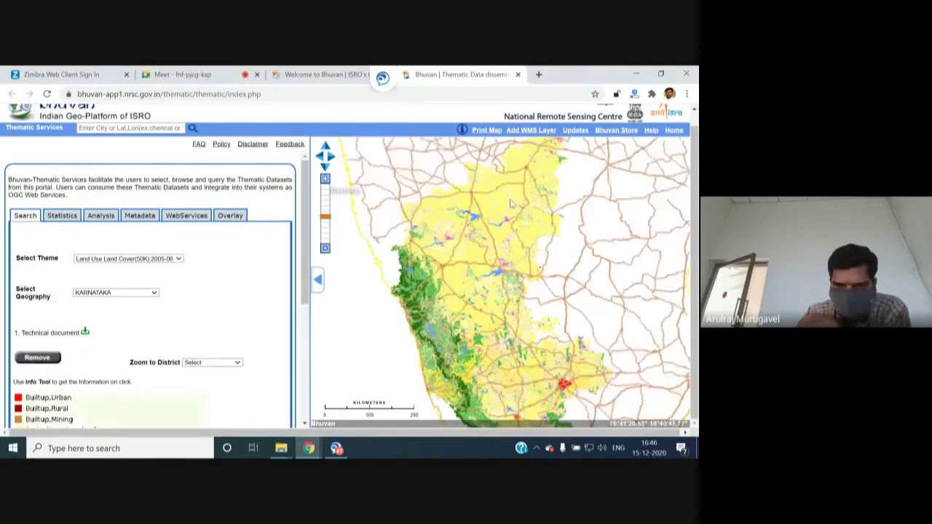
Examine the state-wise land use statistics for Karnataka and the district-wise statistics for Hassan.
left_click(62, 216)
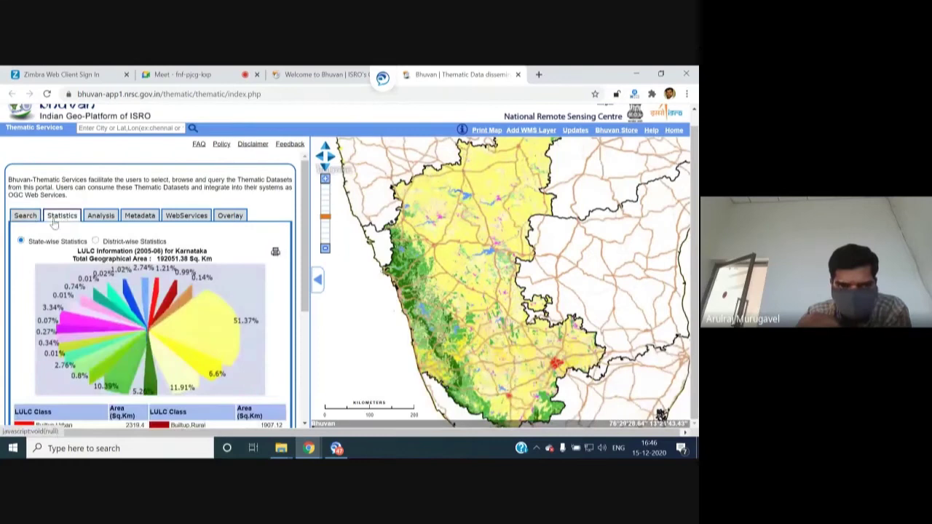
scroll(58, 222, "down", 1)
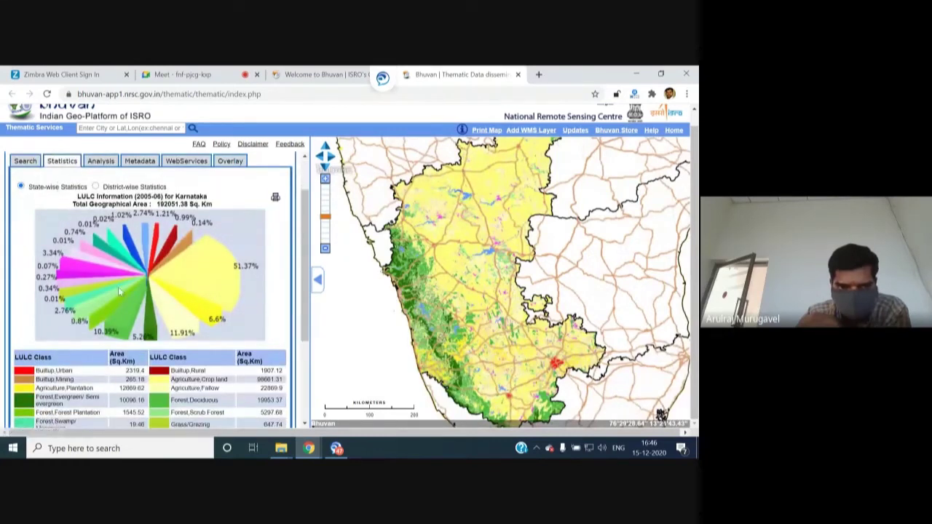
left_click(95, 187)
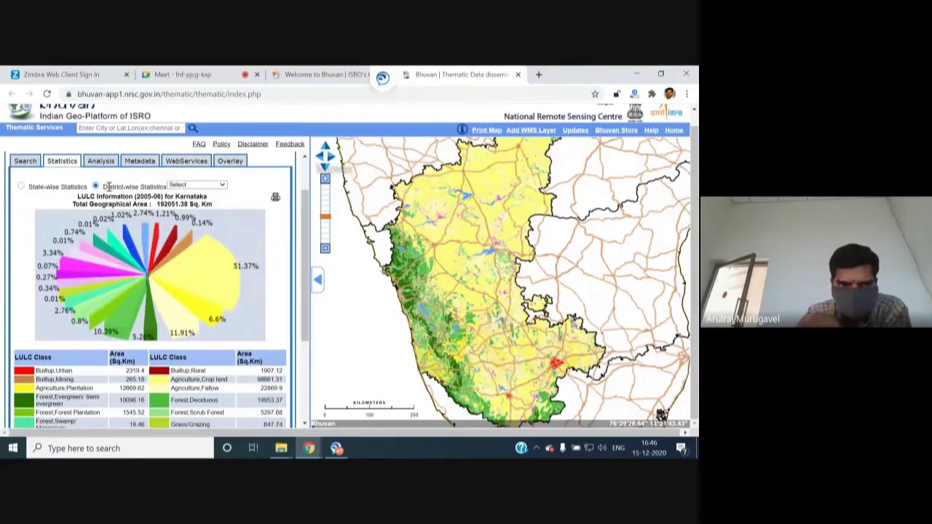
left_click(202, 186)
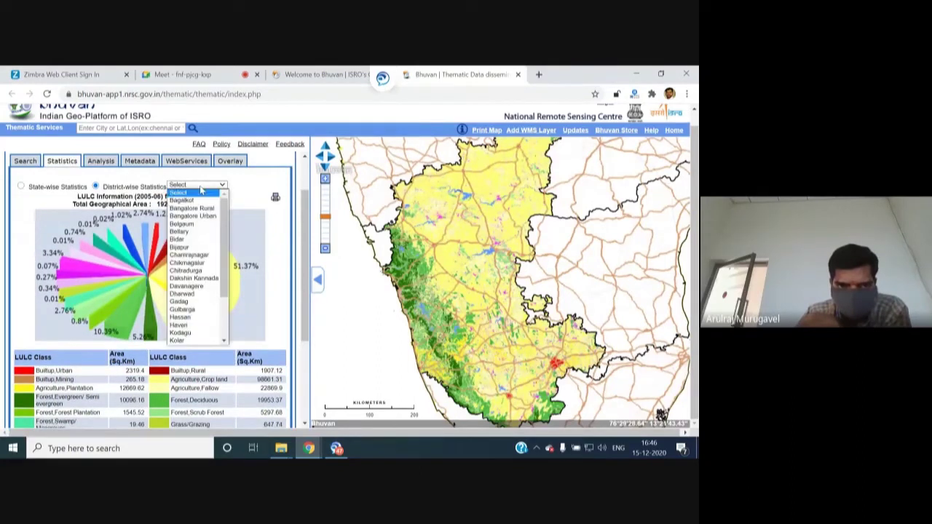
left_click(190, 318)
scroll(134, 286, "down", 3)
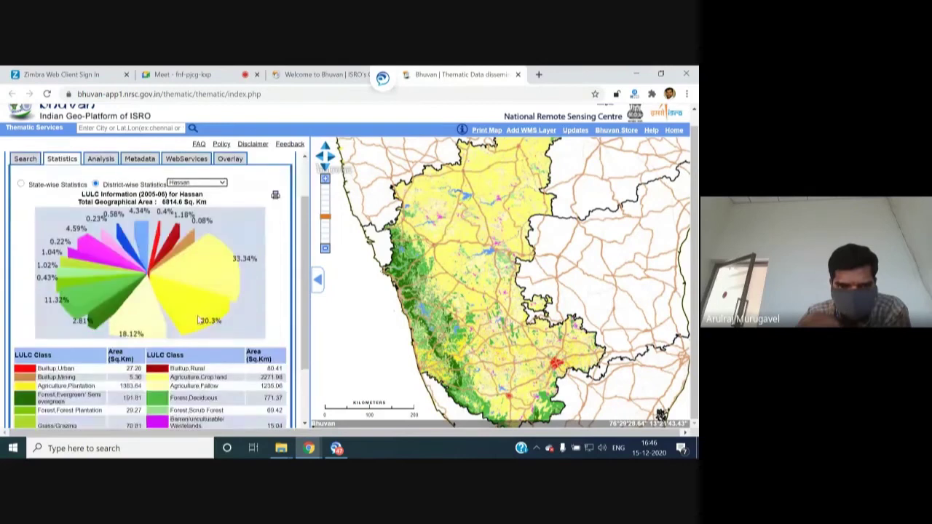
scroll(162, 294, "up", 3)
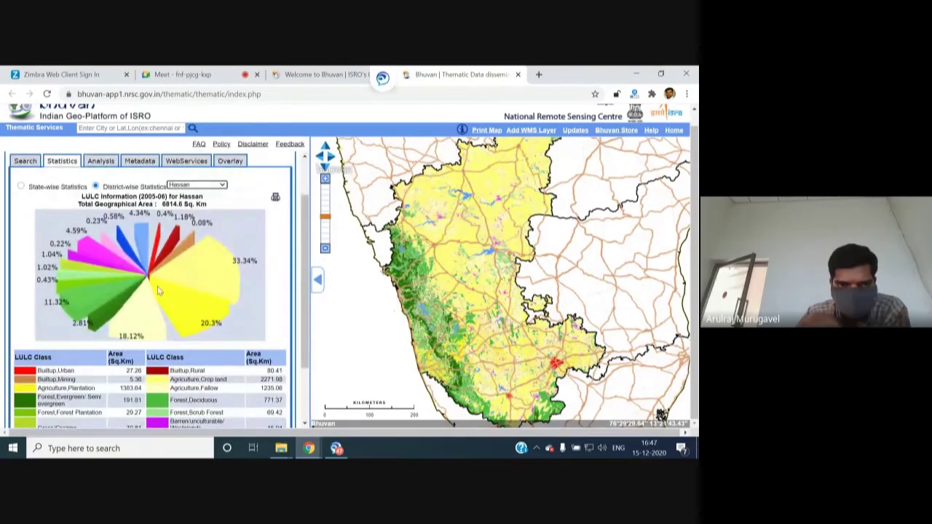
scroll(156, 285, "up", 1)
scroll(154, 279, "up", 2)
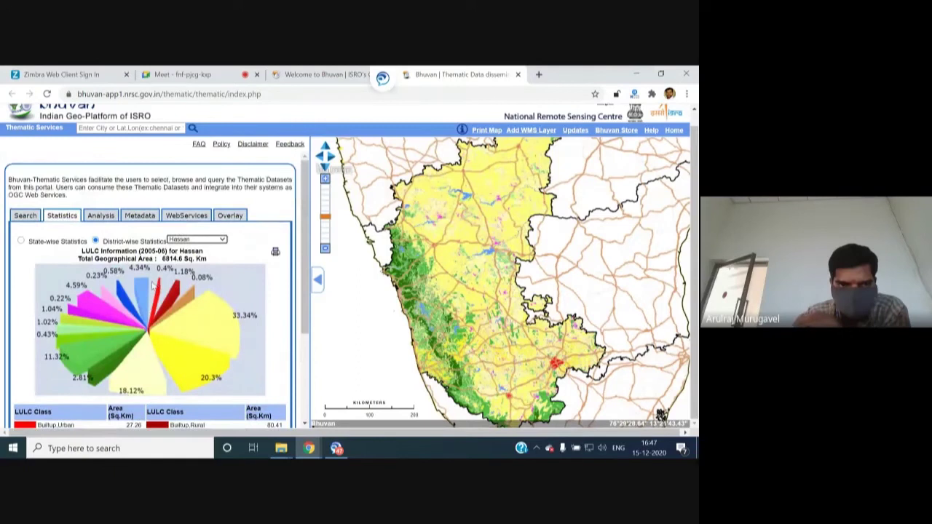
Read the theme's web service details, highlighting the WMTS URL and the layer name lulc:KA_LULC50K_0506.
left_click(190, 217)
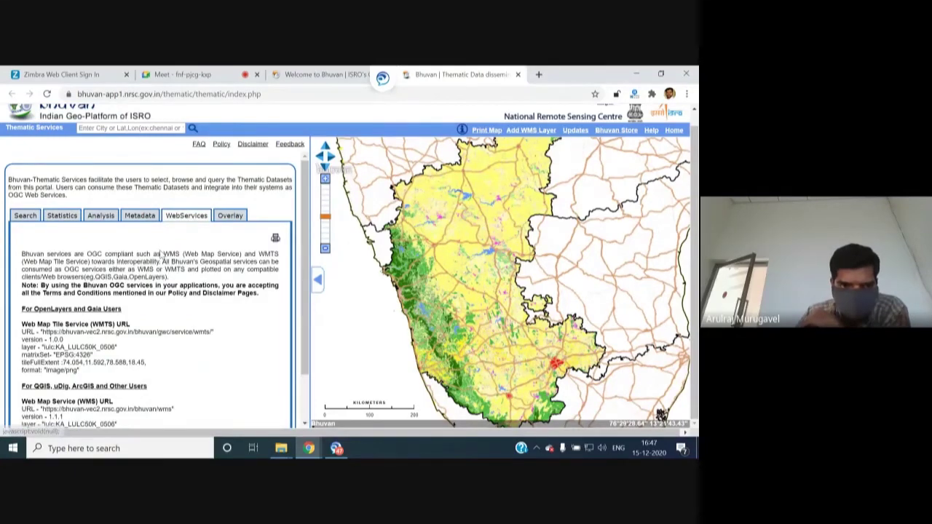
scroll(161, 253, "down", 2)
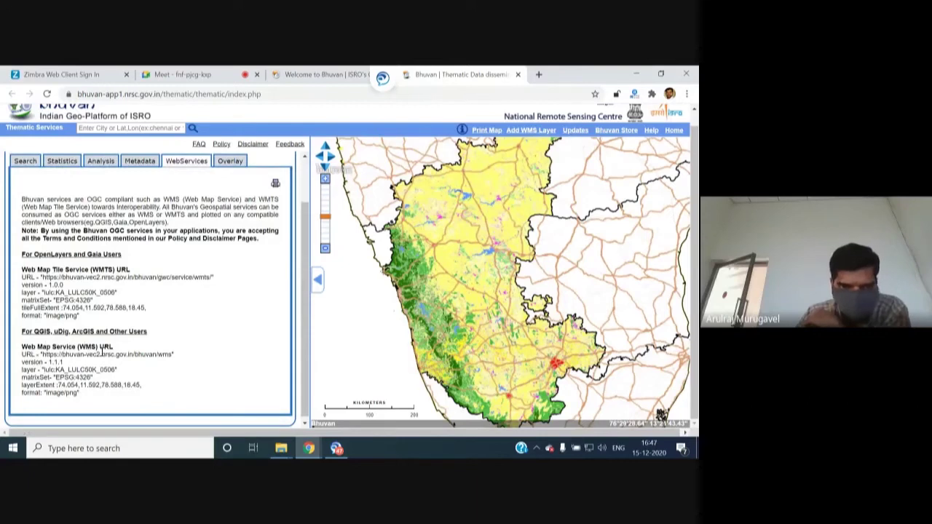
left_click_drag(42, 278, 214, 280)
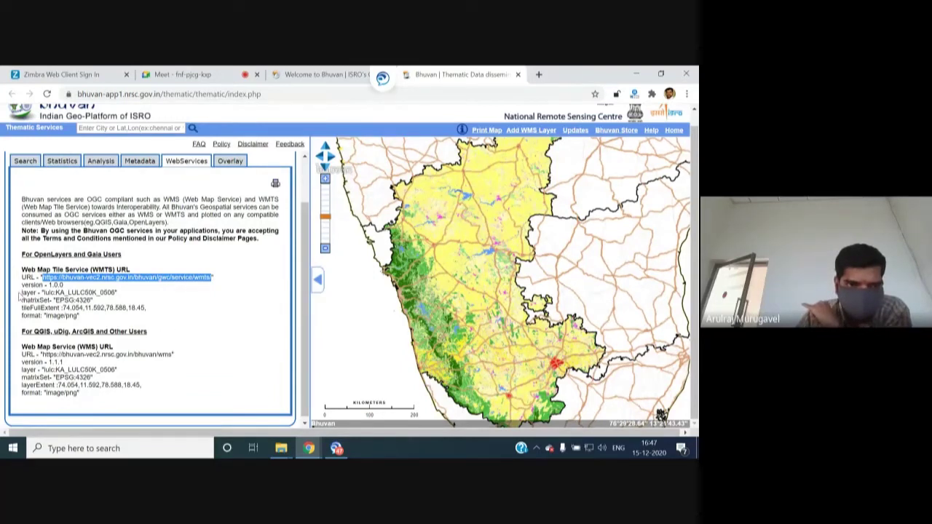
left_click(138, 290)
triple_click(140, 291)
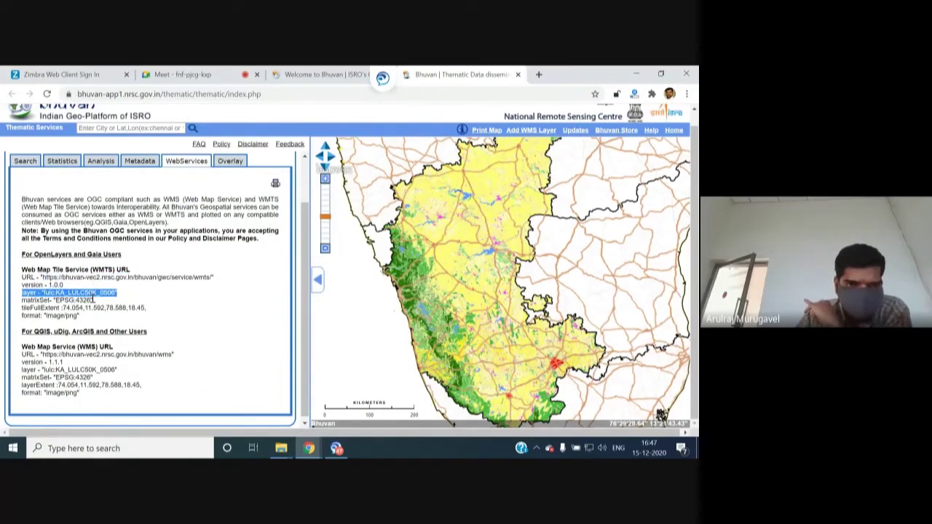
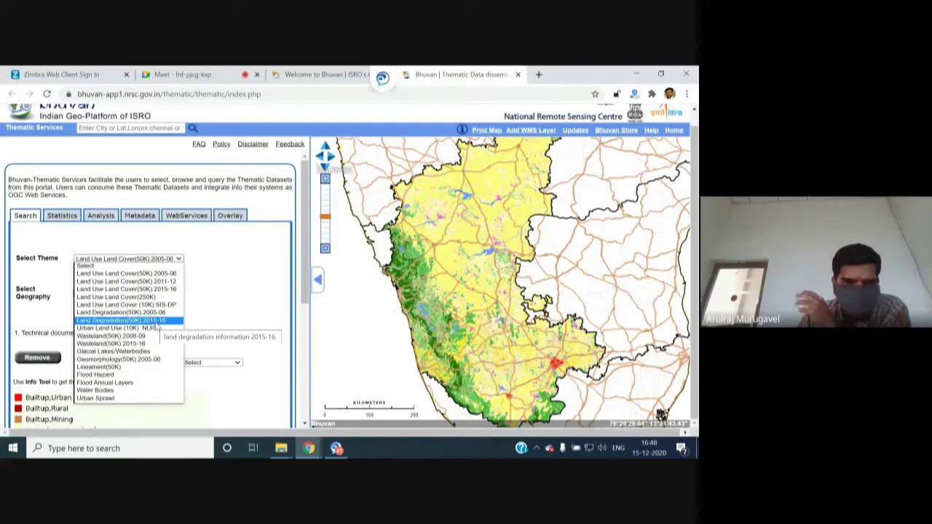
Choose the Land Use Land Cover(250K) theme for the year 2010-11 and the Annual season.
mouse_move(153, 301)
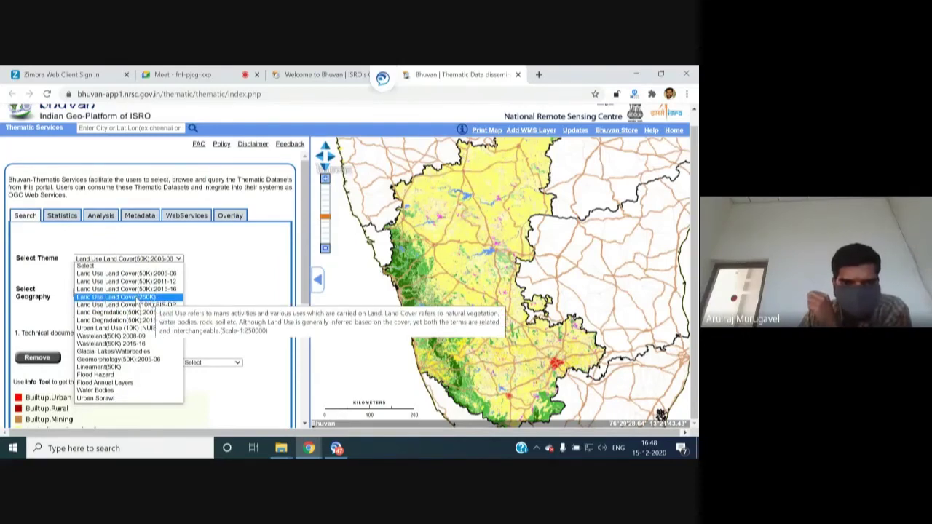
left_click(138, 298)
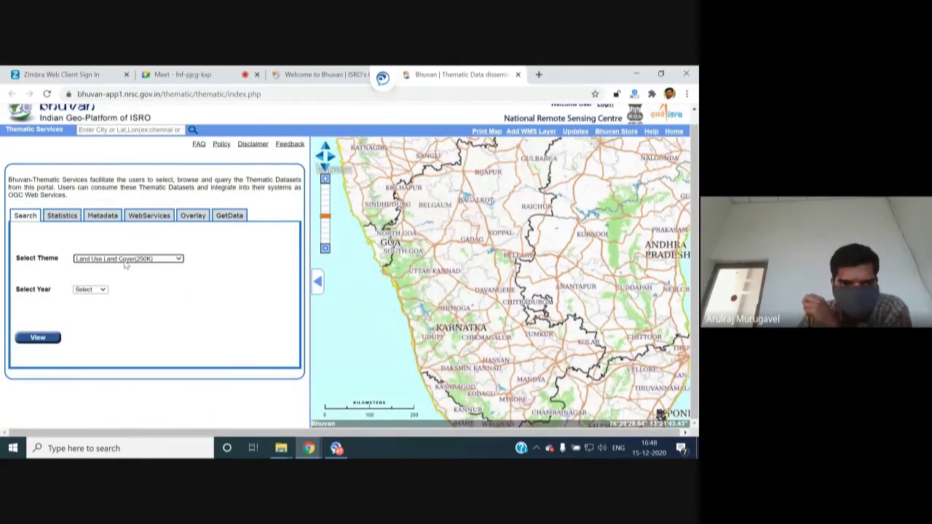
left_click(99, 290)
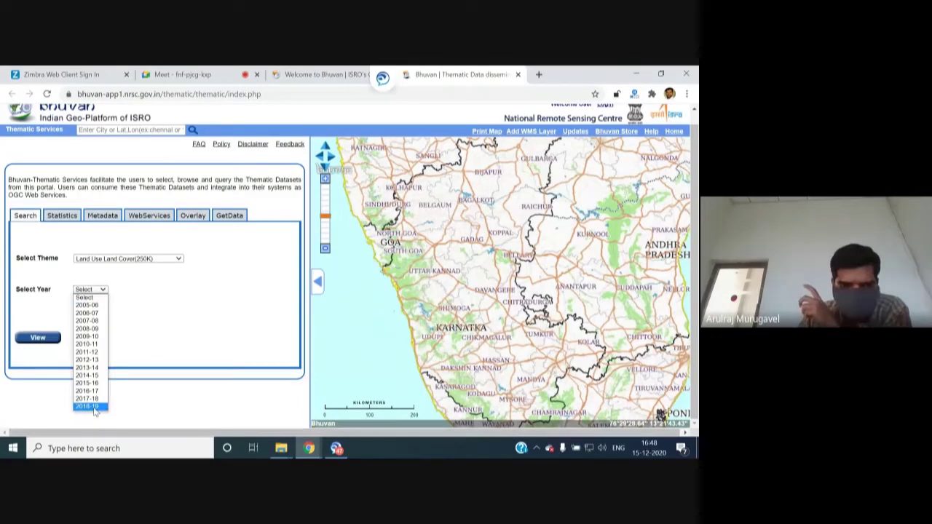
left_click(88, 346)
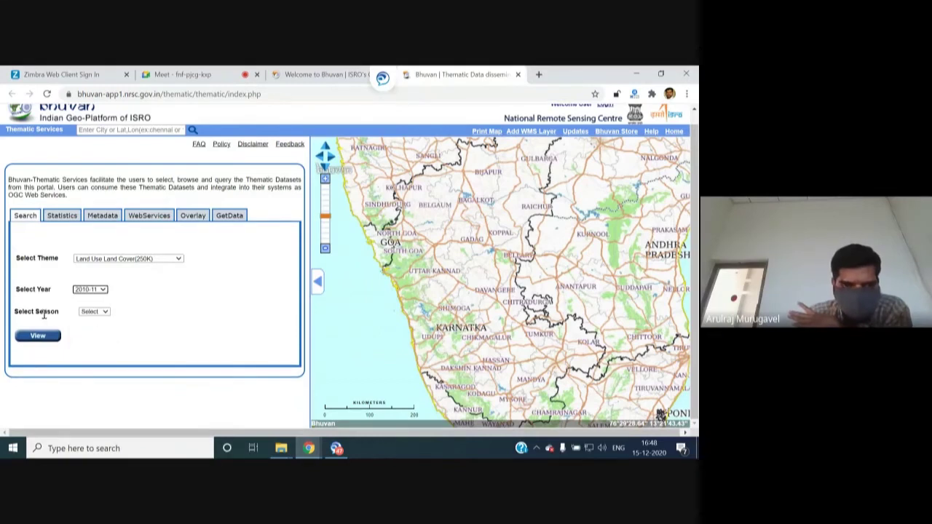
left_click(95, 312)
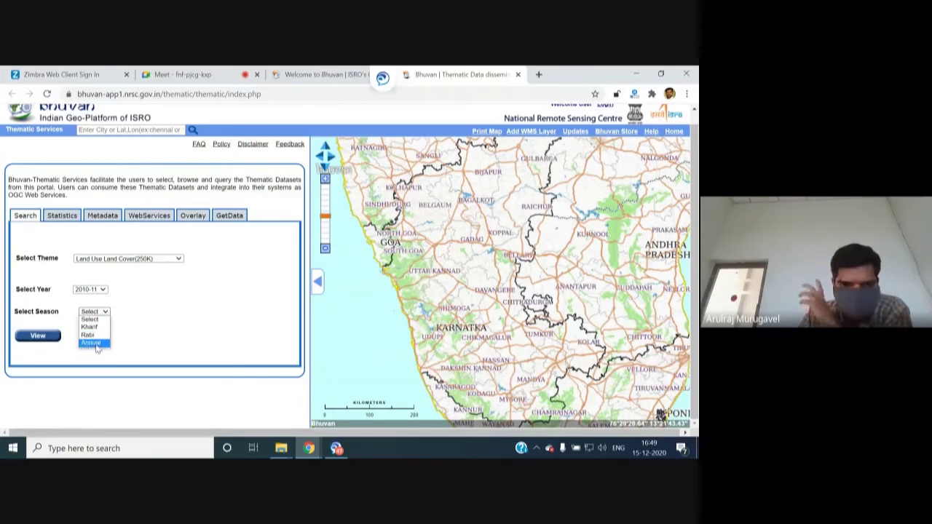
left_click(96, 344)
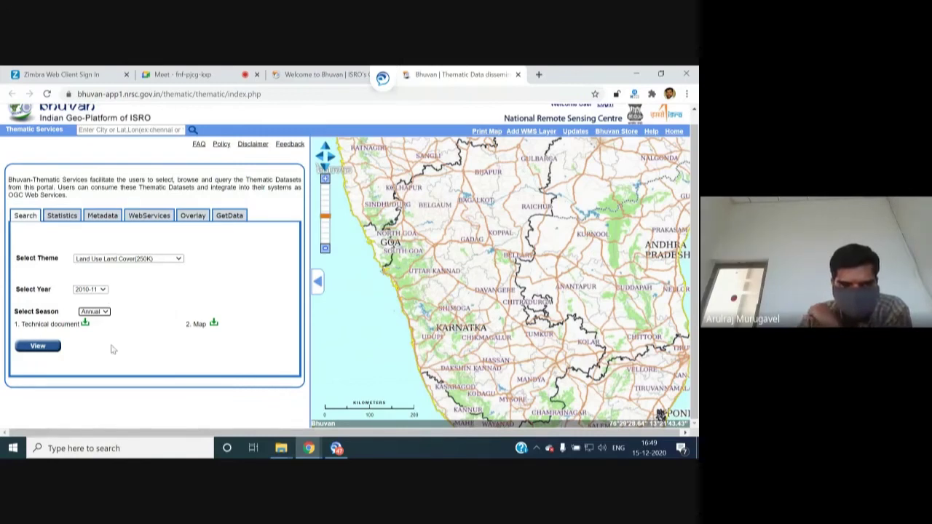
Log in to the Bhuvan account and open the GetData request form for the 250K theme.
left_click(230, 217)
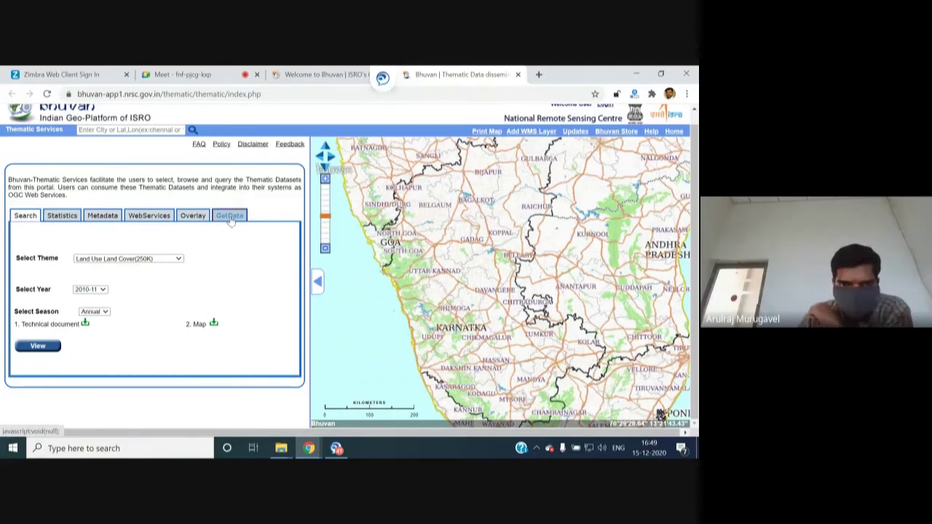
left_click(443, 157)
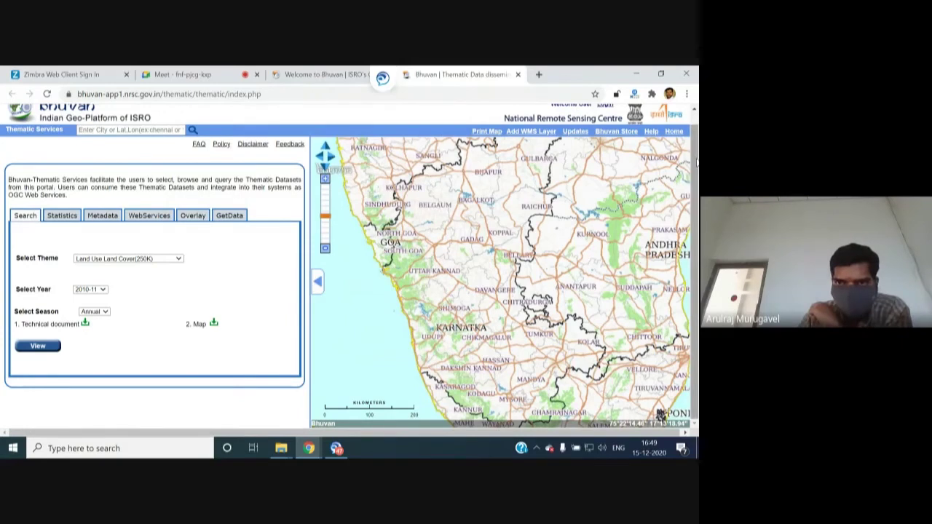
scroll(697, 164, "up", 1)
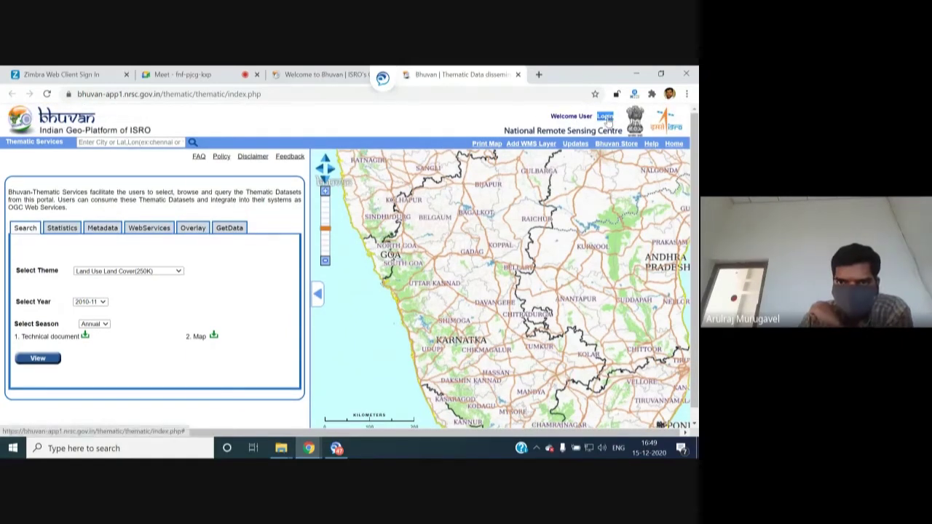
left_click(610, 120)
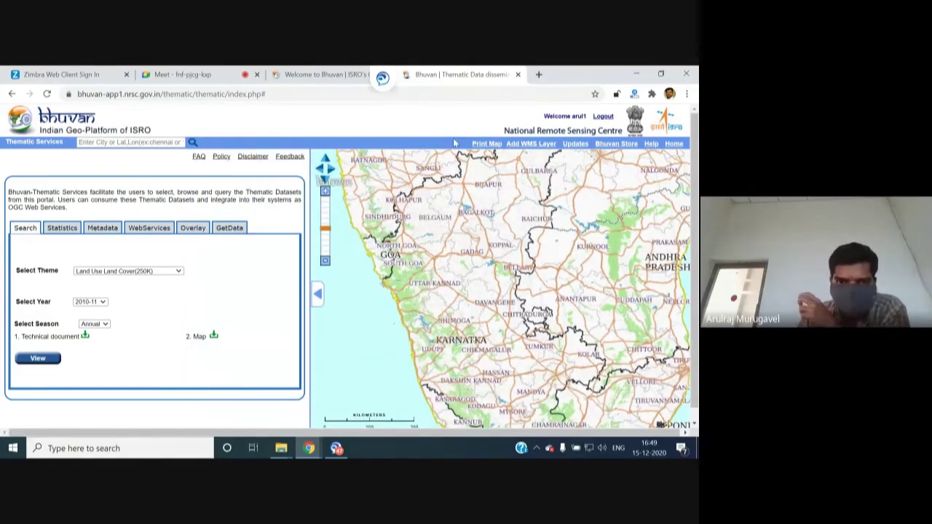
left_click(232, 230)
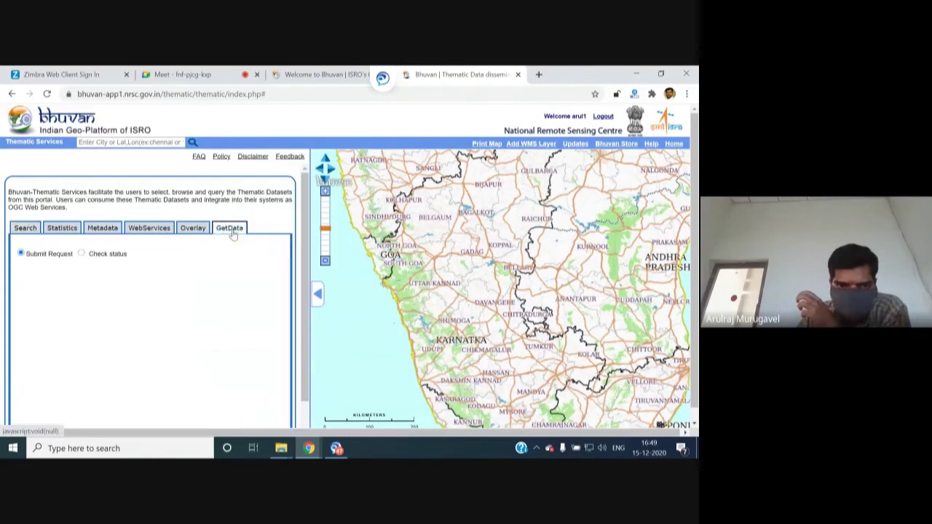
In the data request, choose the 2013-14 land use data product and Research Studies as the purpose.
scroll(42, 246, "down", 1)
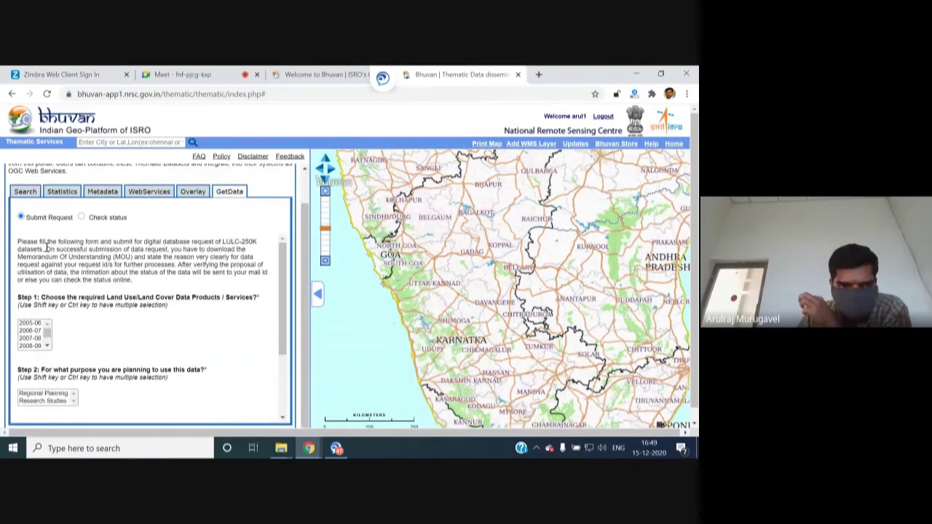
scroll(61, 291, "down", 2)
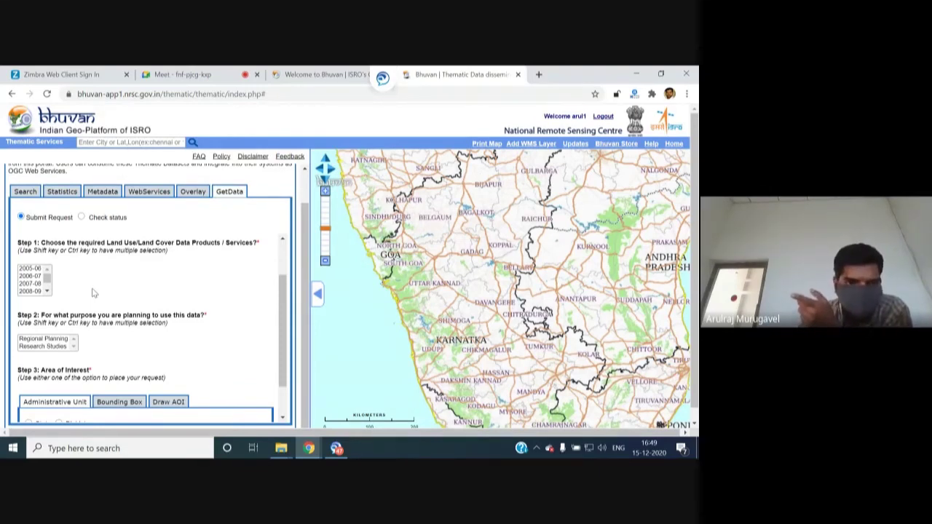
left_click(48, 280)
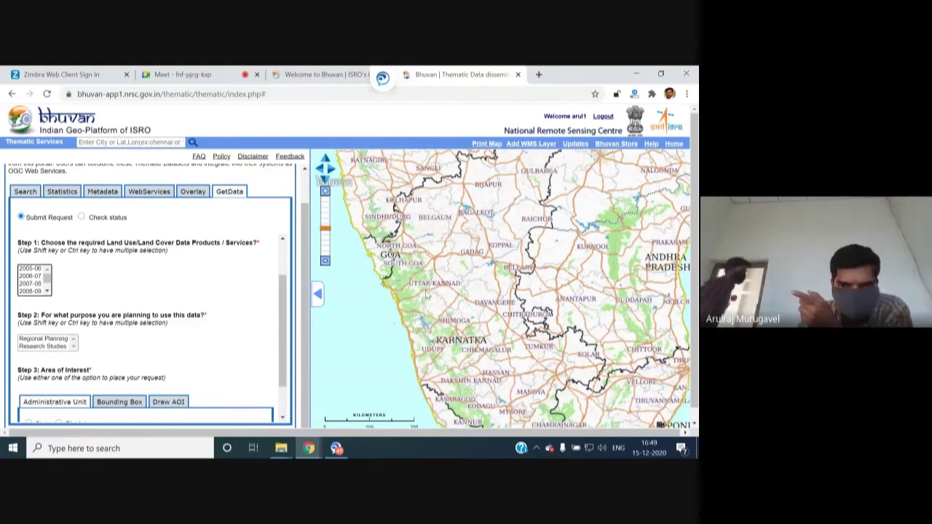
left_click(36, 269)
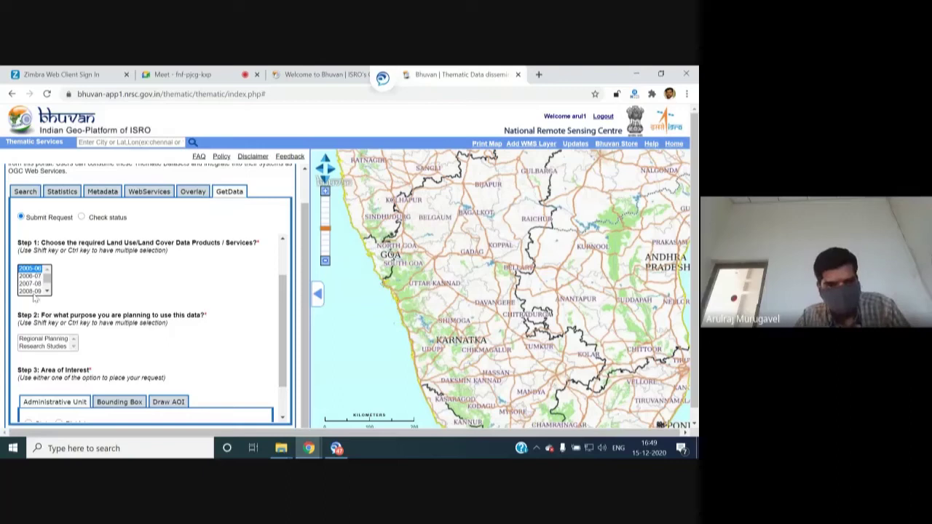
scroll(47, 291, "down", 2)
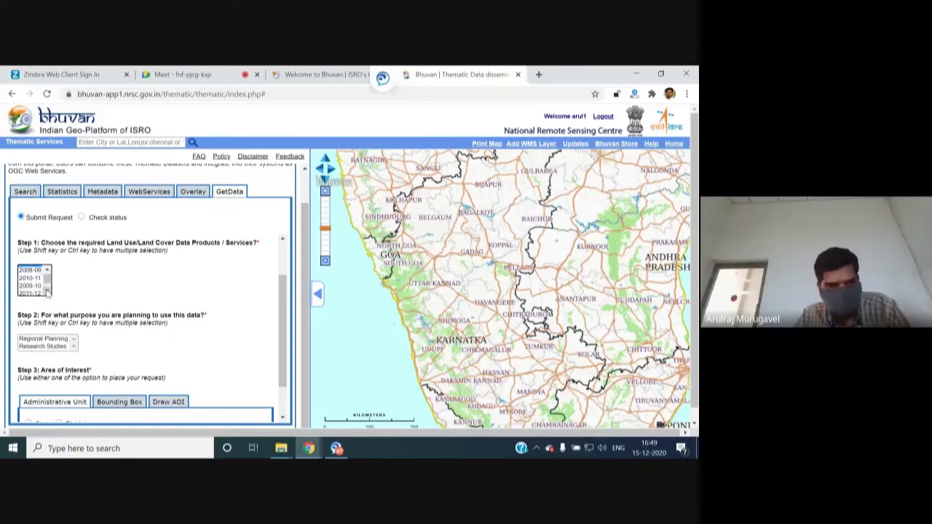
left_click(30, 286)
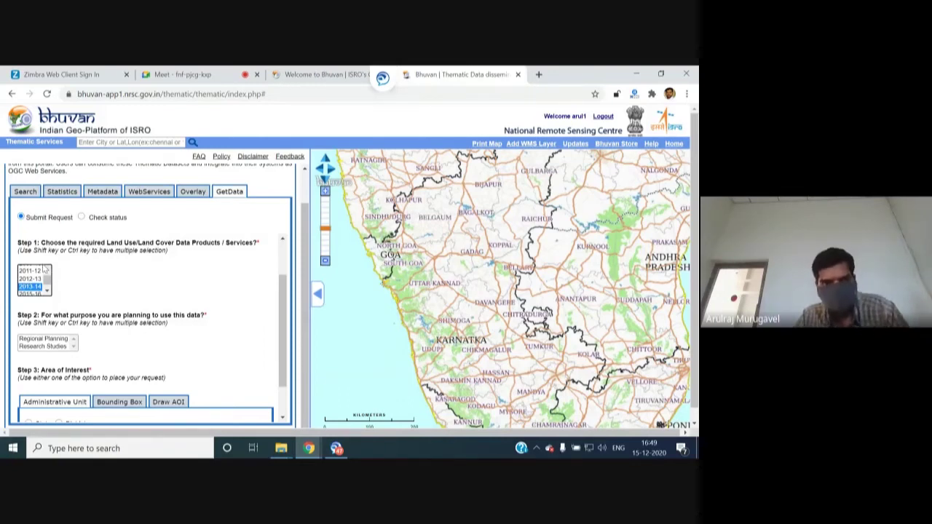
left_click(46, 347)
Look over the Bounding Box and Draw AOI options for the area of interest, and return to Administrative Unit.
scroll(182, 335, "down", 1)
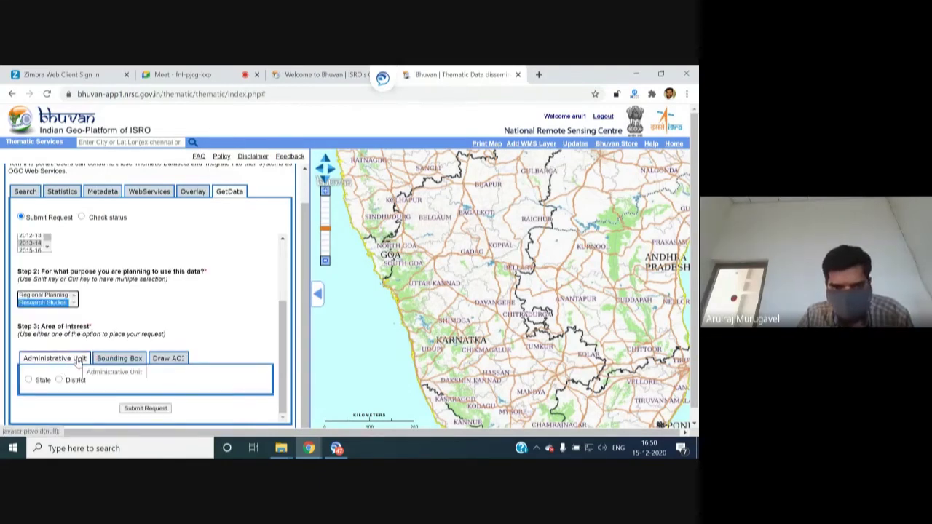
left_click(122, 357)
scroll(144, 377, "down", 1)
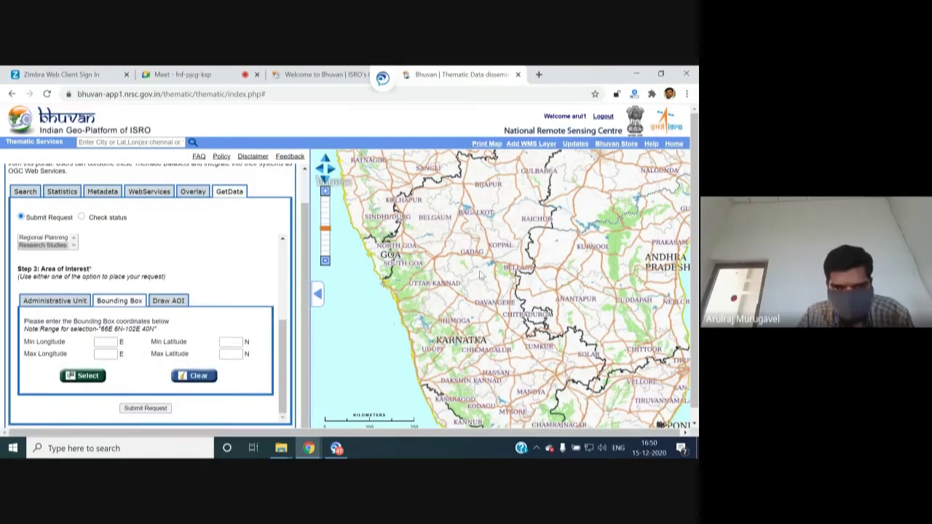
left_click(167, 305)
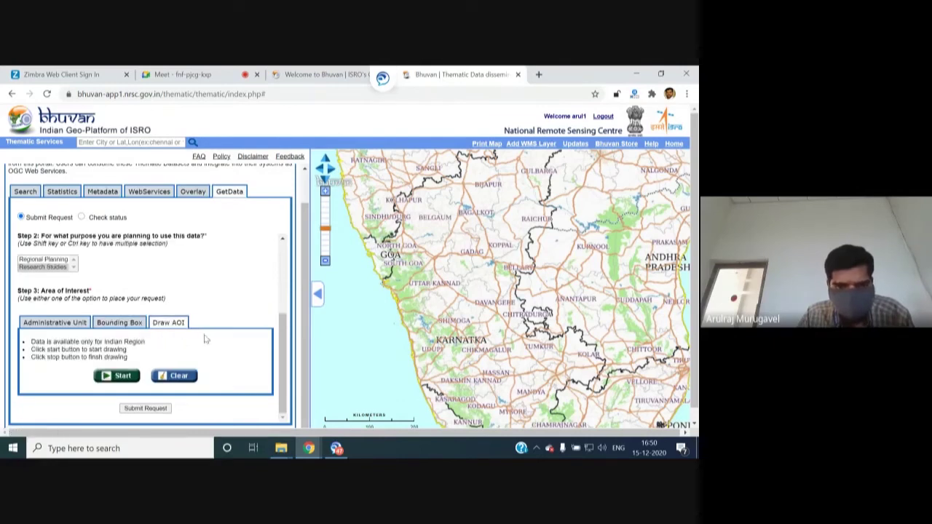
left_click(62, 325)
Set the area of interest to the state of ORISSA and submit the data request.
scroll(63, 333, "down", 1)
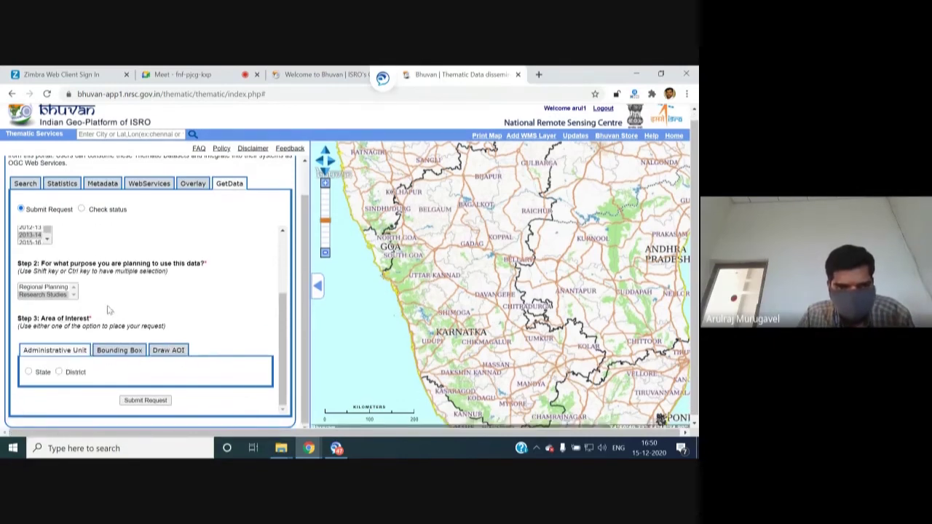
left_click(28, 369)
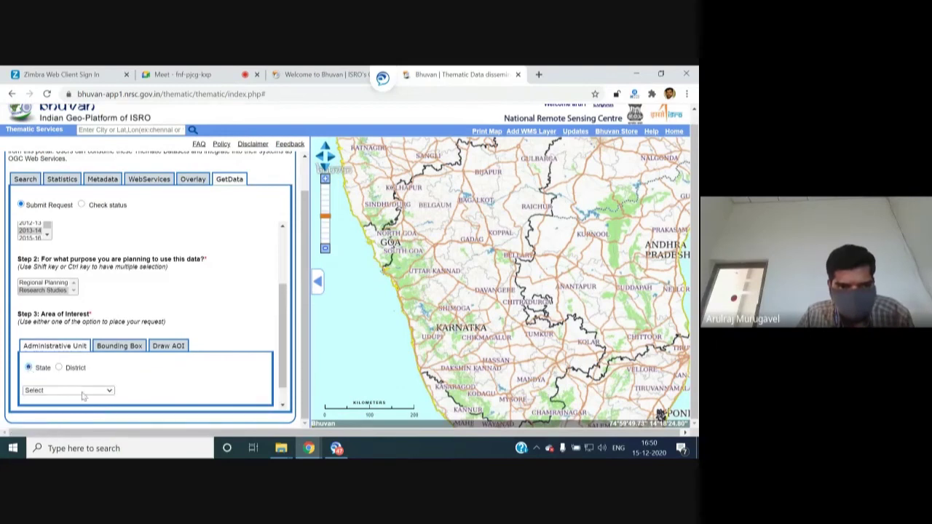
left_click(88, 391)
scroll(73, 313, "down", 5)
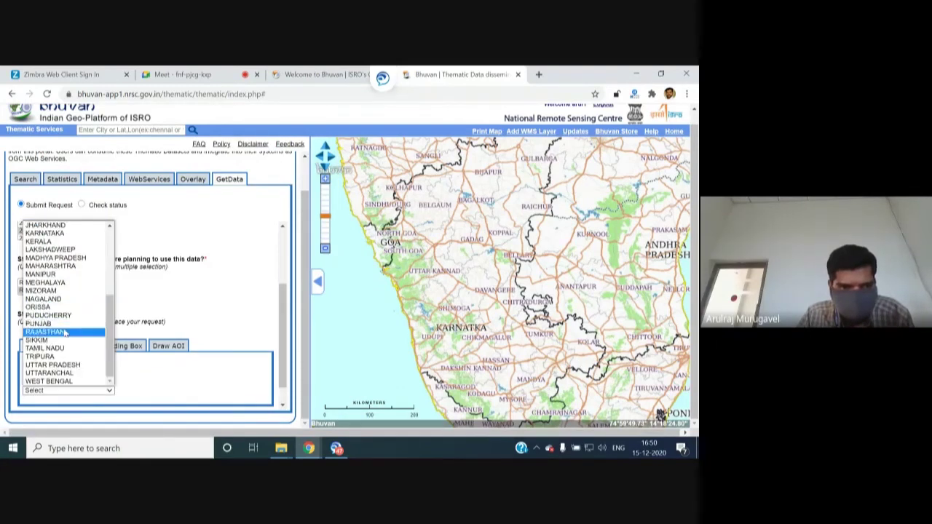
left_click(64, 308)
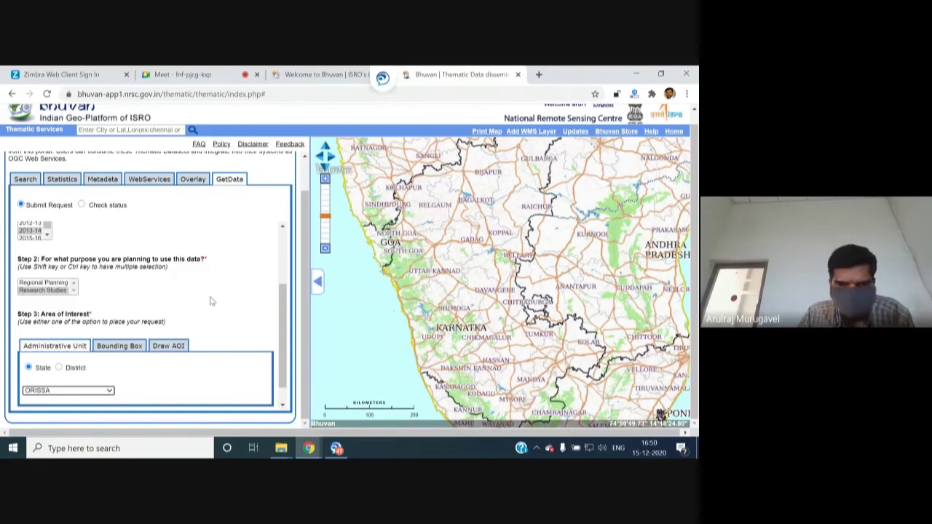
scroll(151, 317, "down", 1)
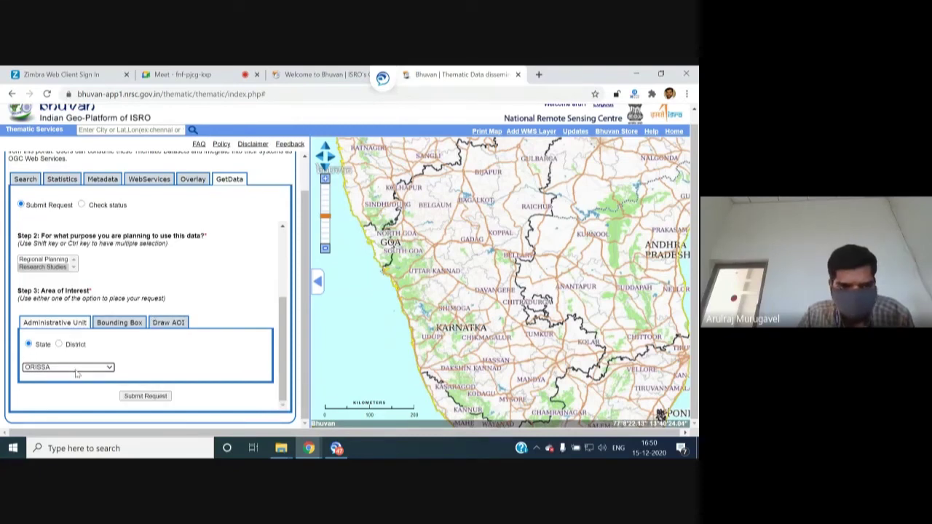
left_click(145, 396)
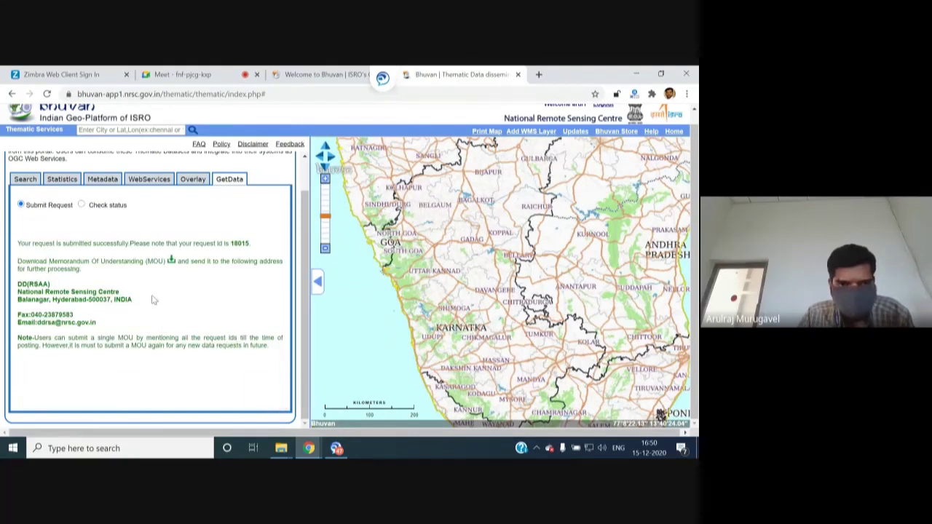
Highlight the request ID, read through the Memorandum of Understanding undertaking form, and close the document.
left_click_drag(251, 243, 217, 243)
left_click(196, 288)
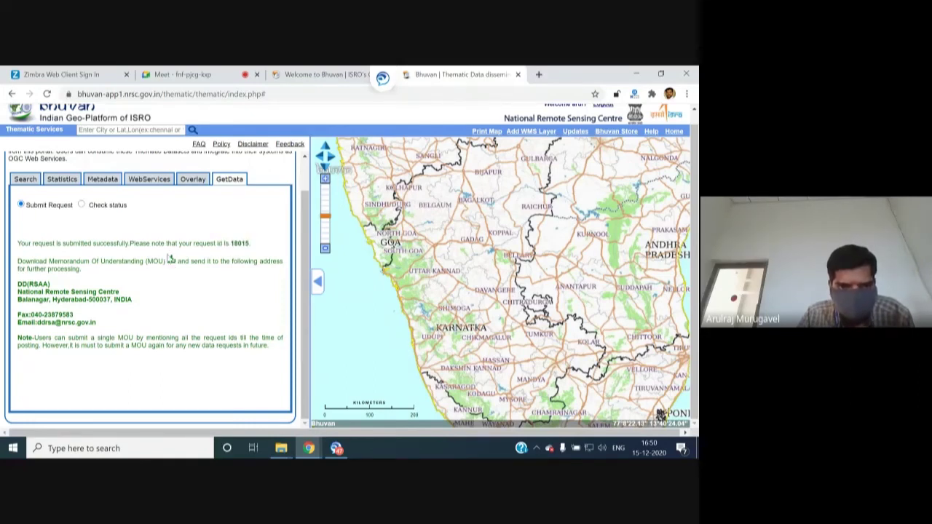
left_click(173, 262)
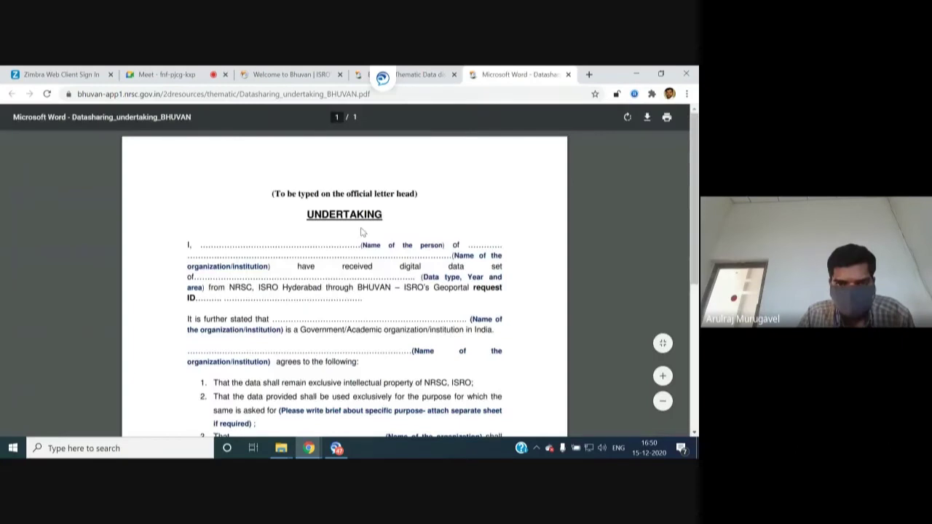
scroll(320, 244, "down", 5)
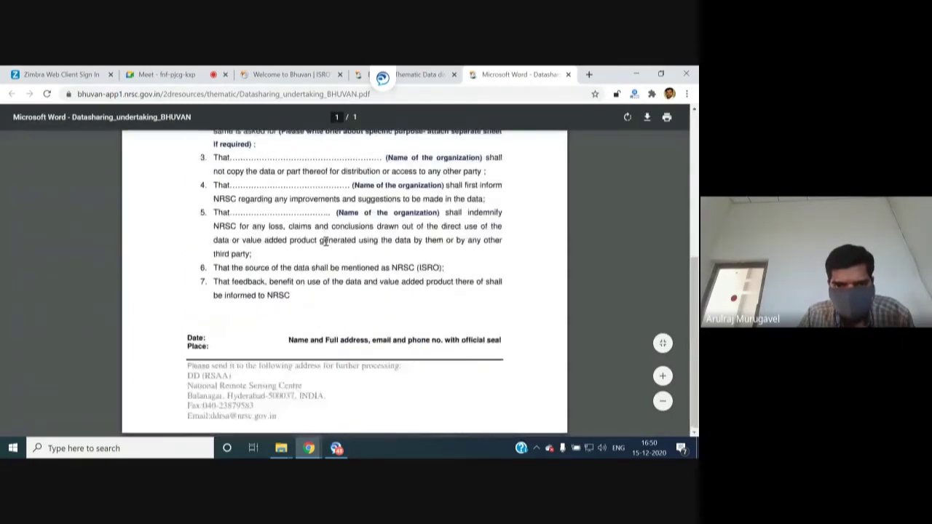
scroll(297, 357, "up", 5)
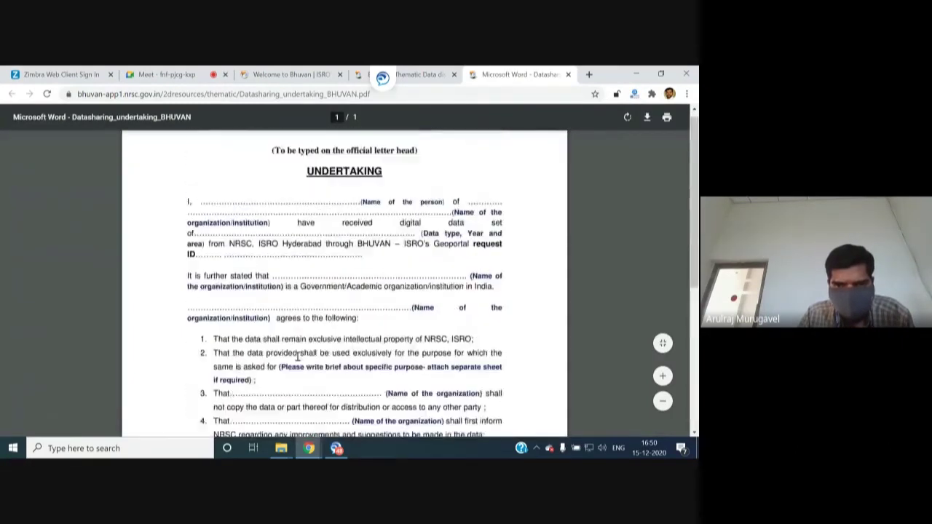
scroll(320, 335, "up", 1)
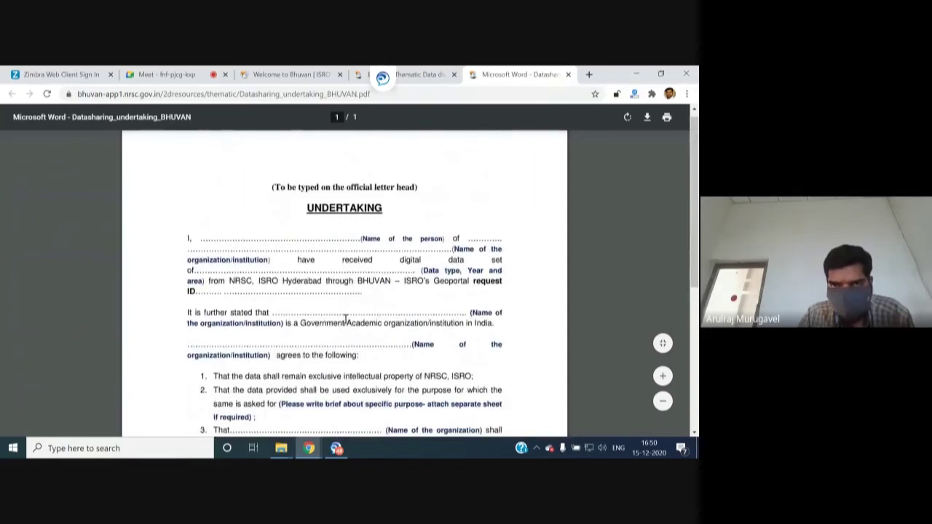
left_click(568, 75)
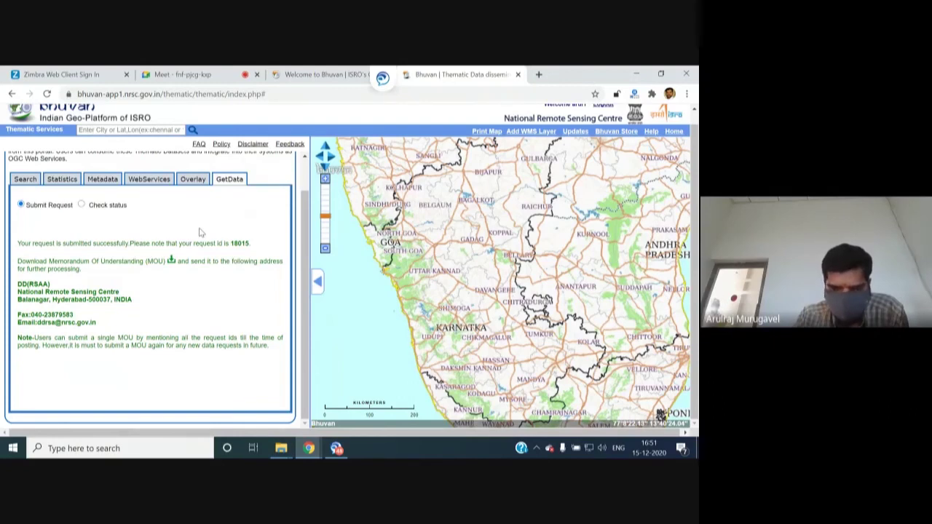
left_click(321, 71)
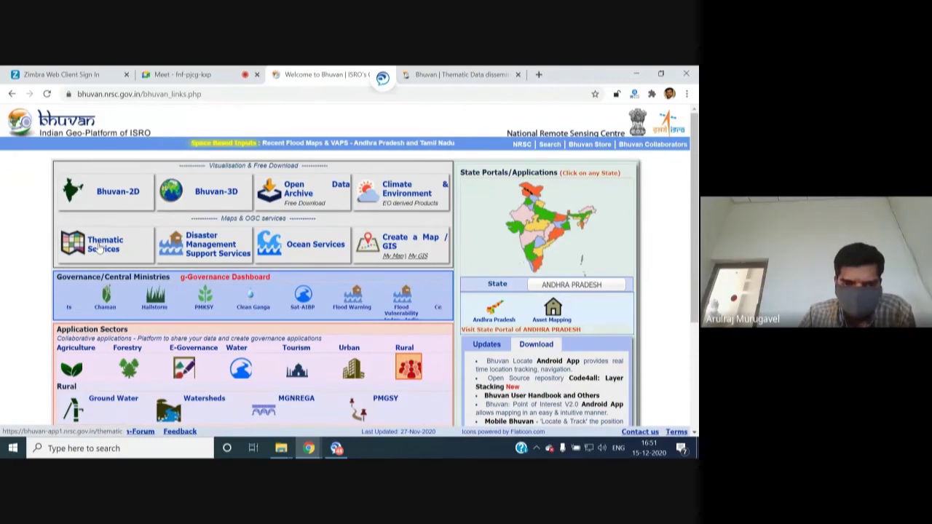
left_click(441, 74)
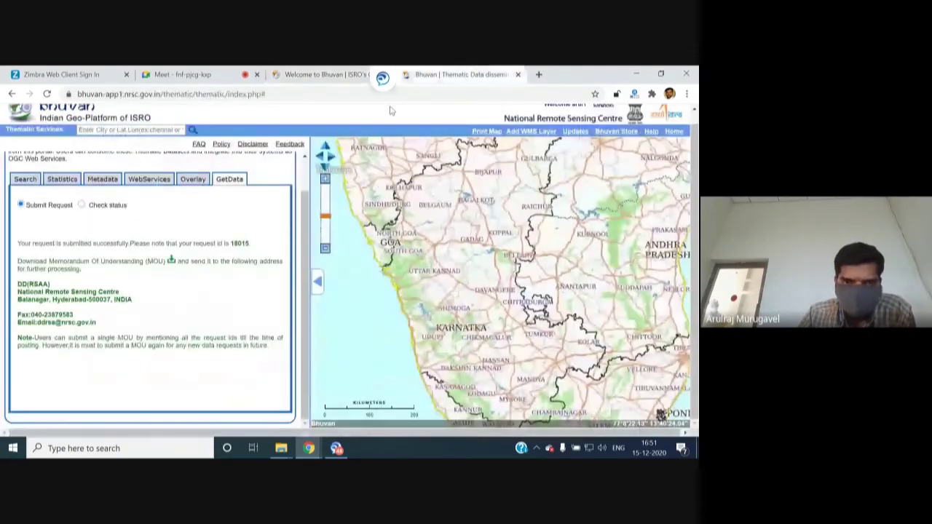